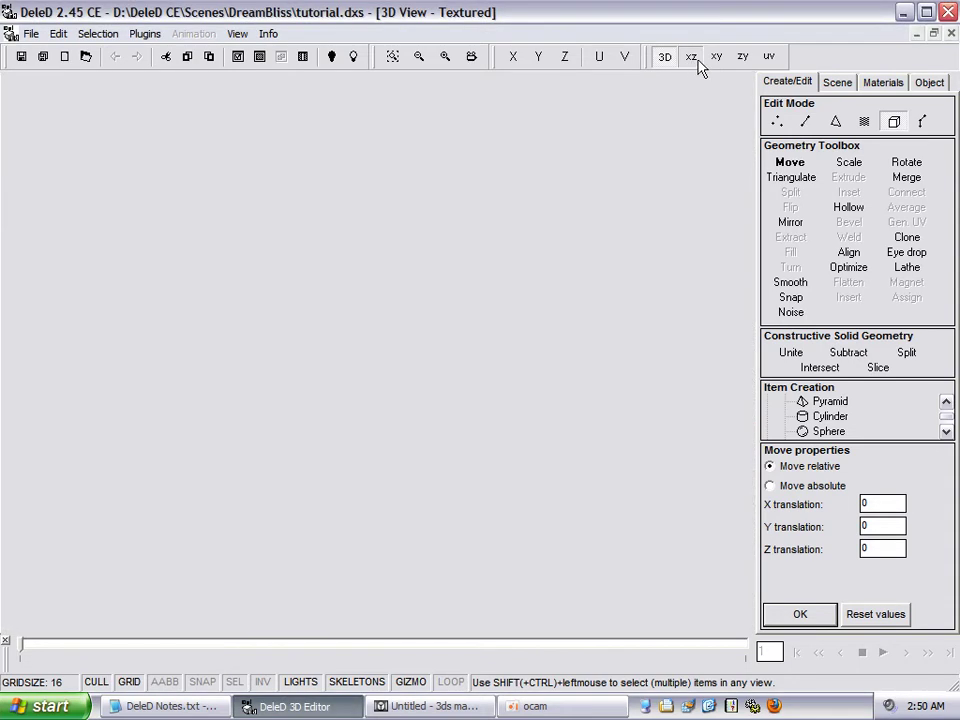
- Look through the top, front and side views, and view the cube up close in the textured 3D view
click(694, 60)
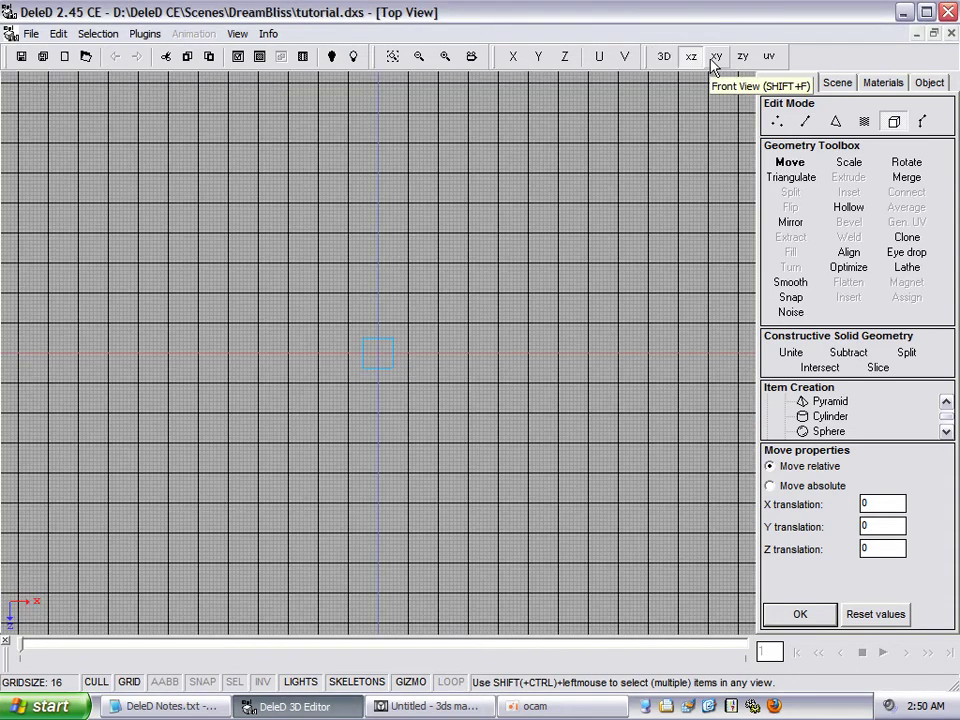
click(715, 60)
click(741, 60)
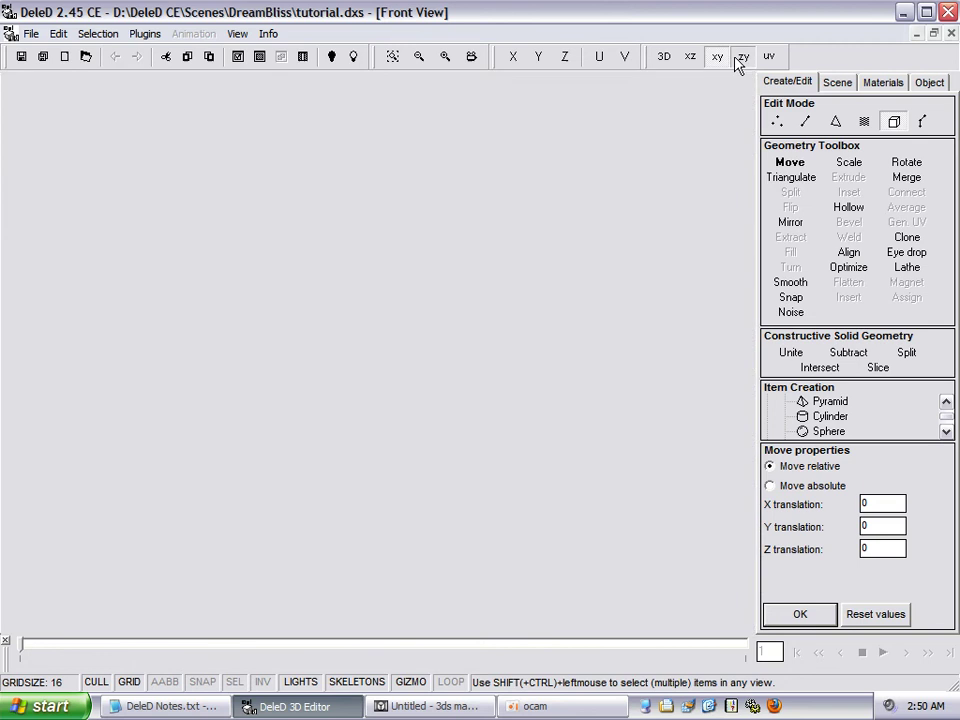
click(667, 59)
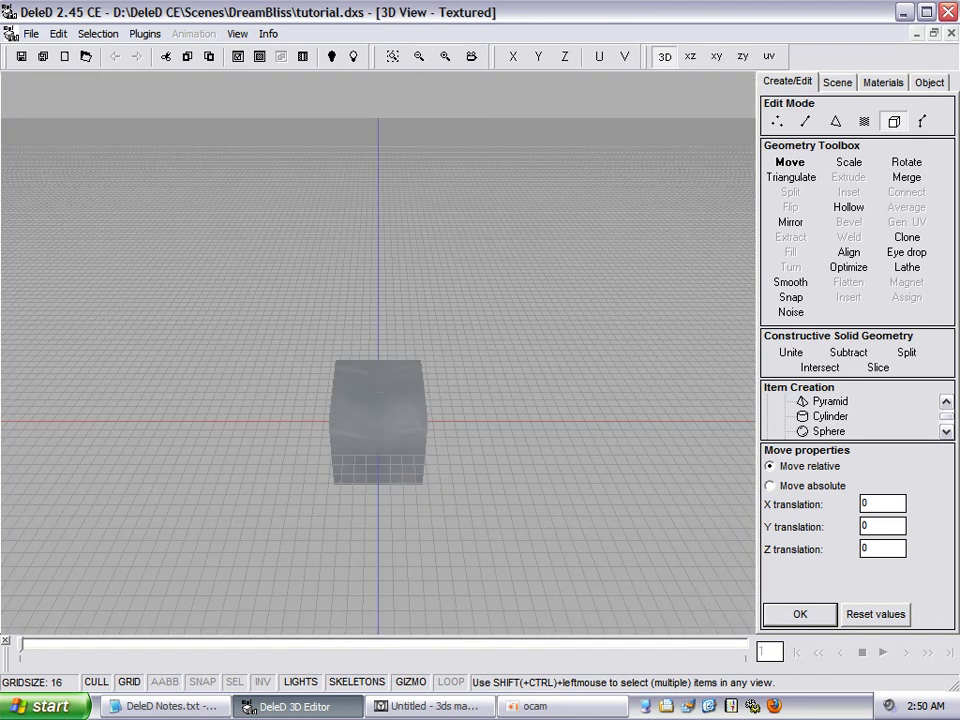
scroll(378, 352, up, 7)
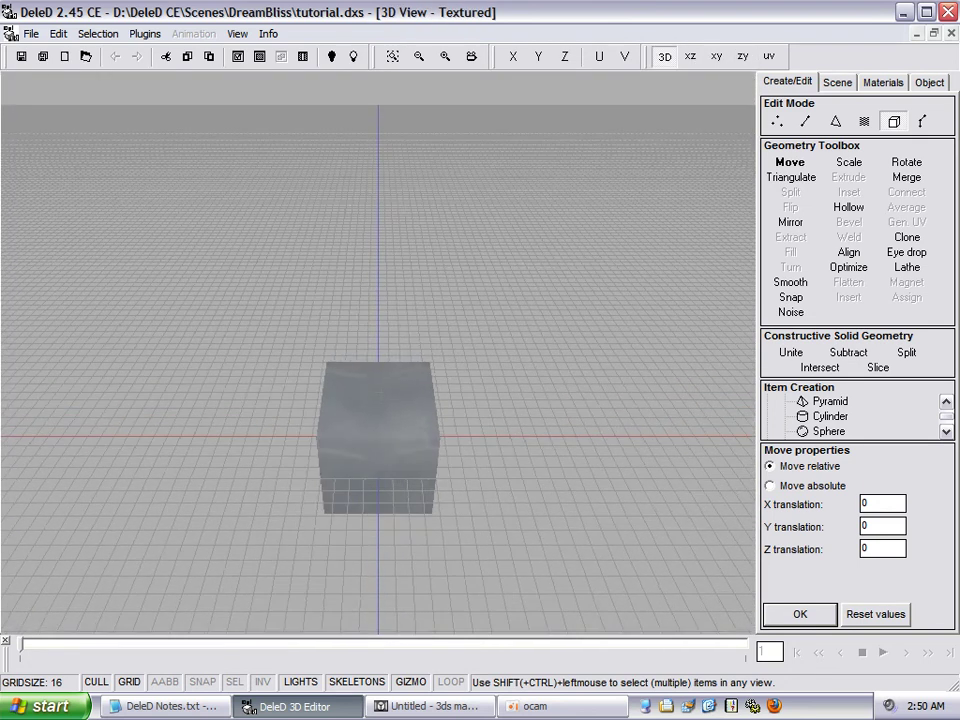
scroll(378, 352, up, 1)
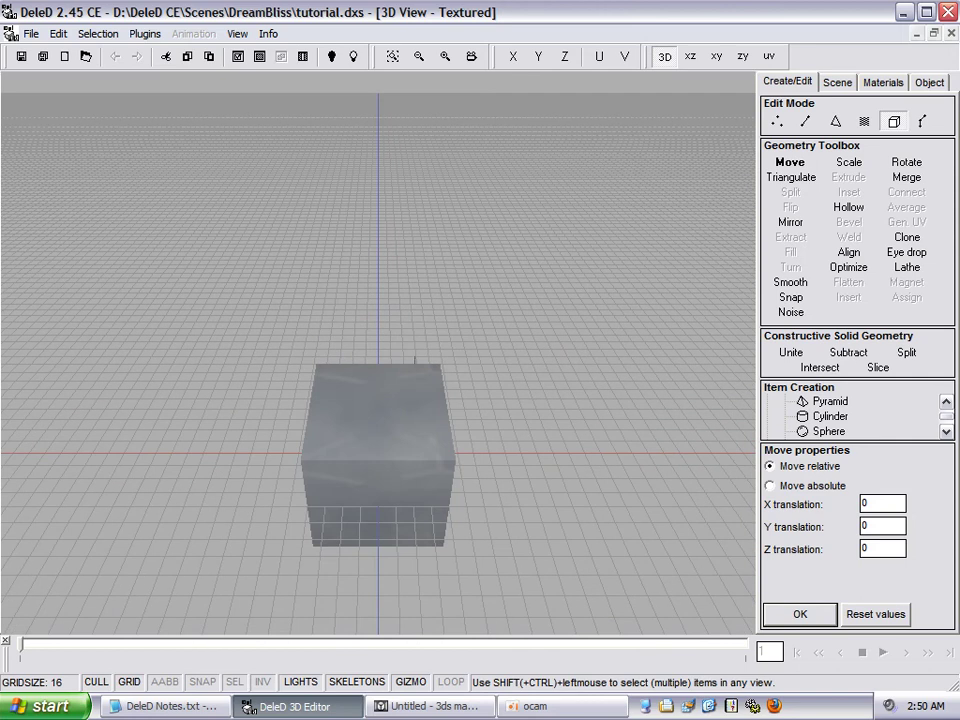
- Examine the cube and its grid up close in the top, front and side views
click(693, 62)
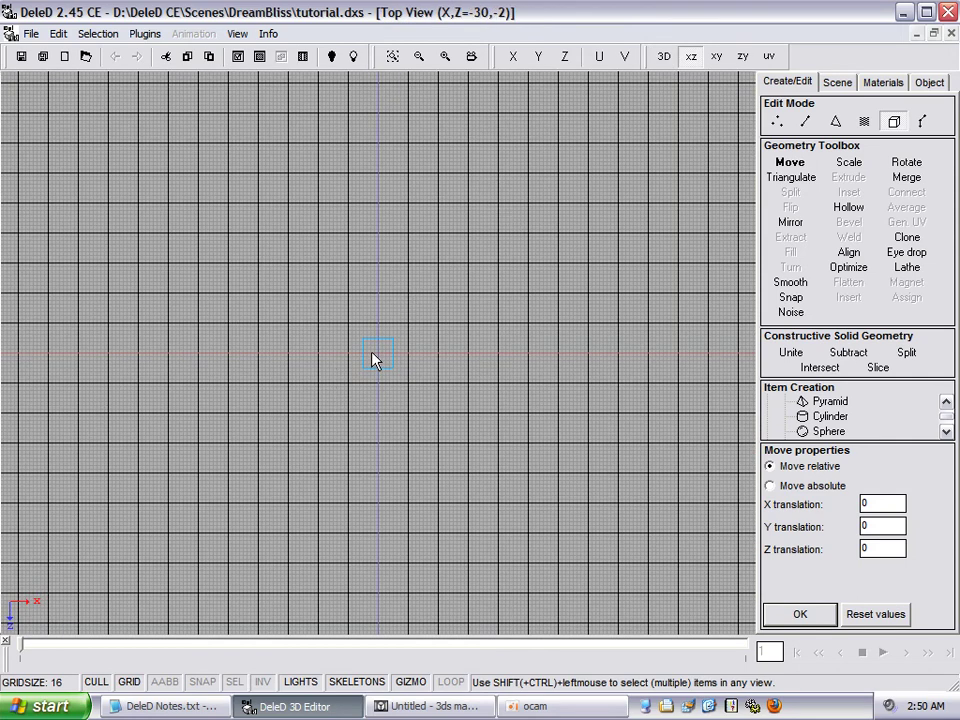
scroll(372, 360, up, 4)
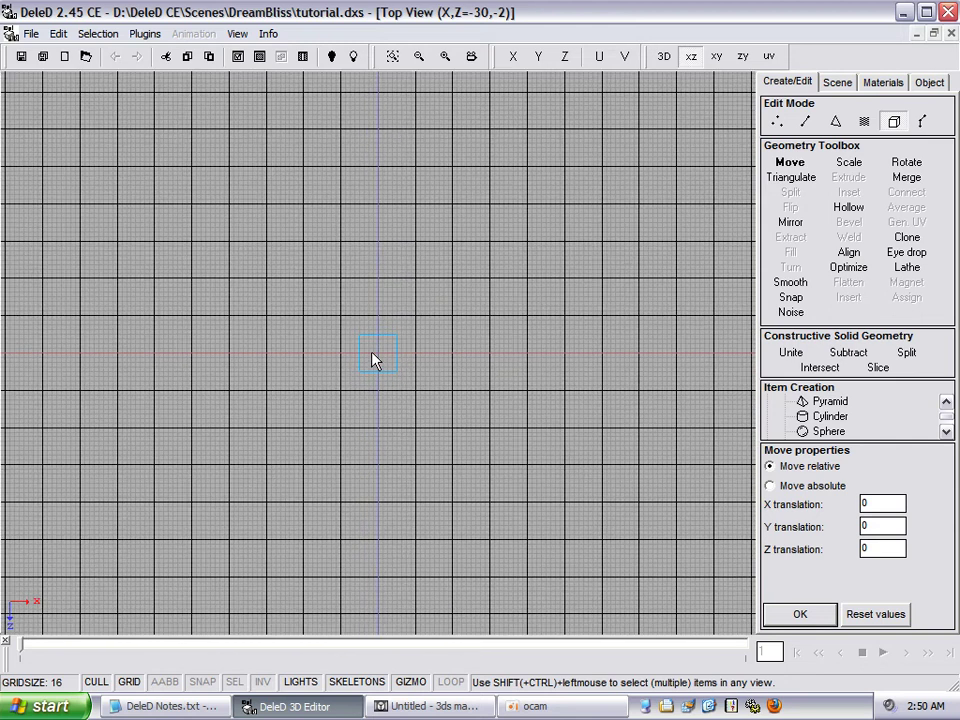
scroll(372, 360, up, 4)
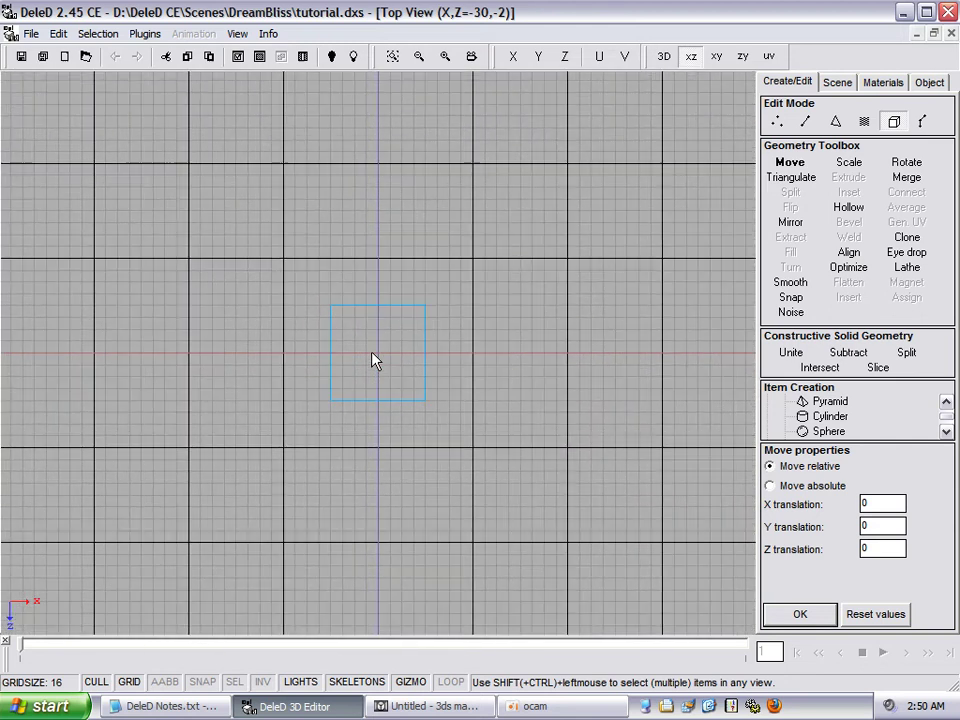
click(716, 56)
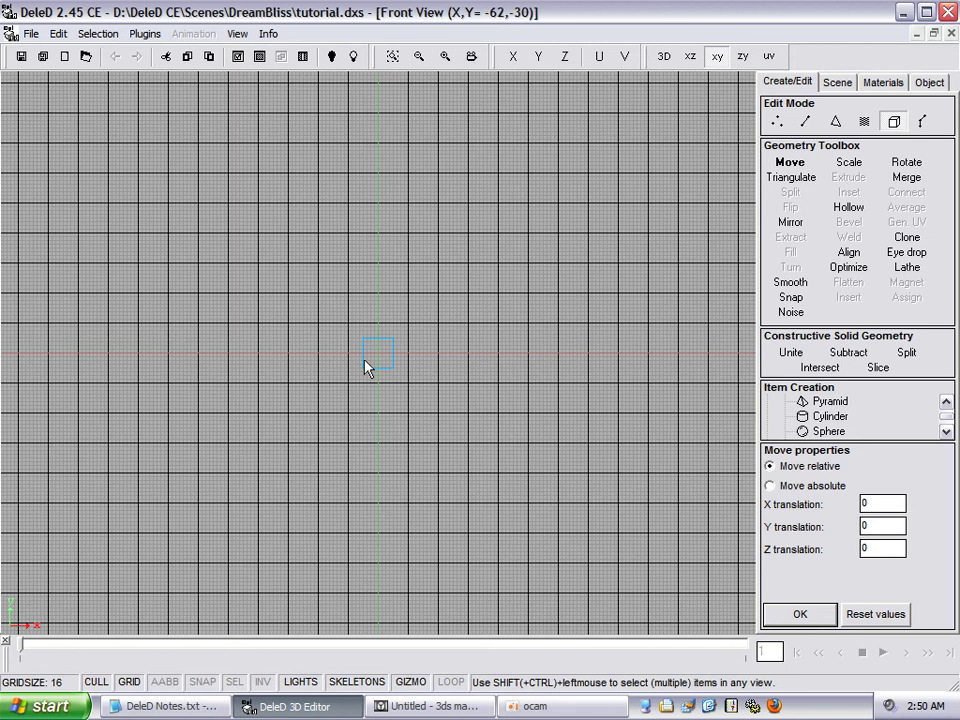
scroll(365, 366, up, 3)
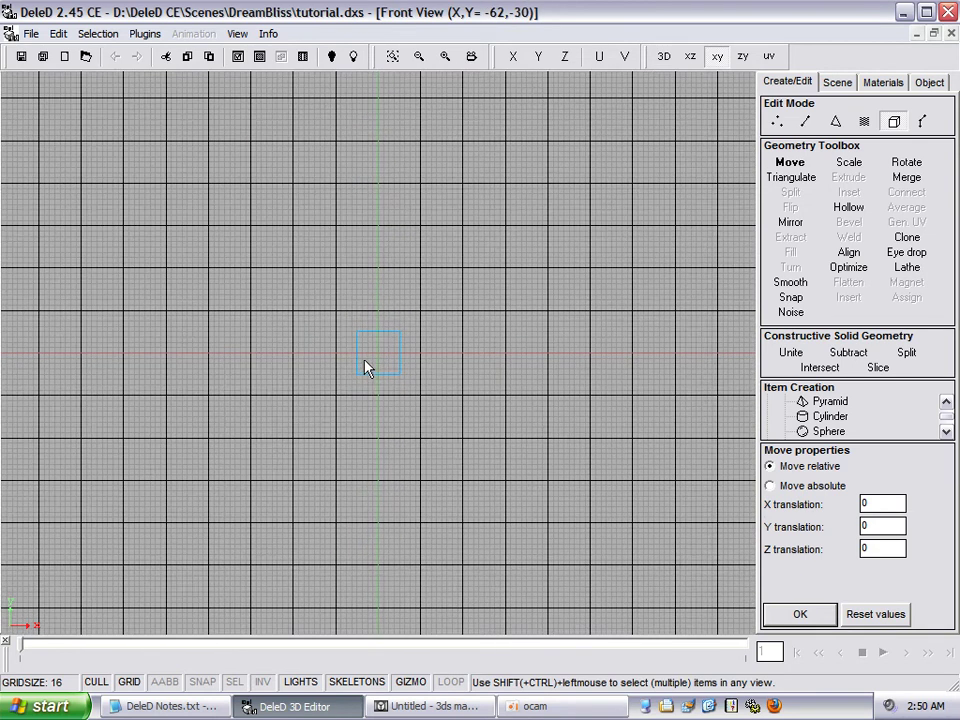
scroll(365, 365, up, 4)
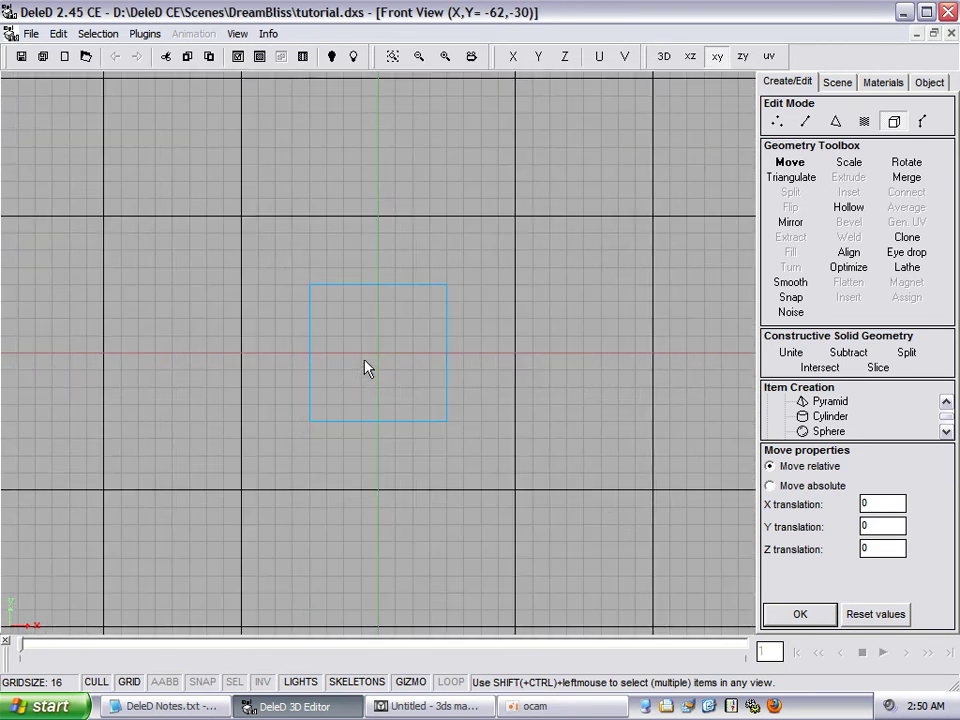
click(742, 57)
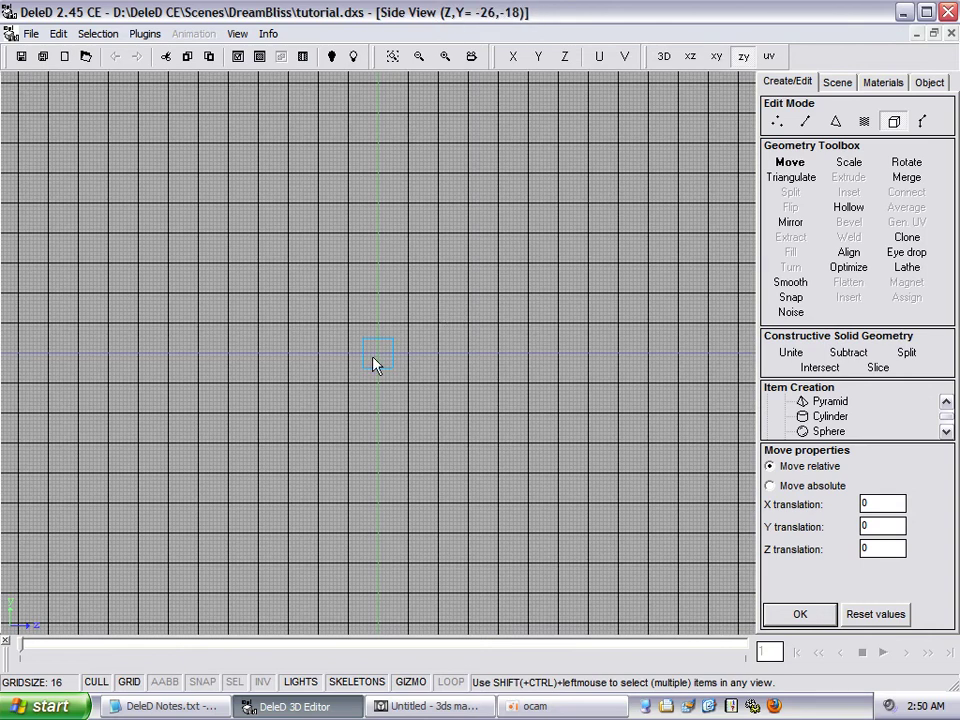
scroll(373, 363, up, 2)
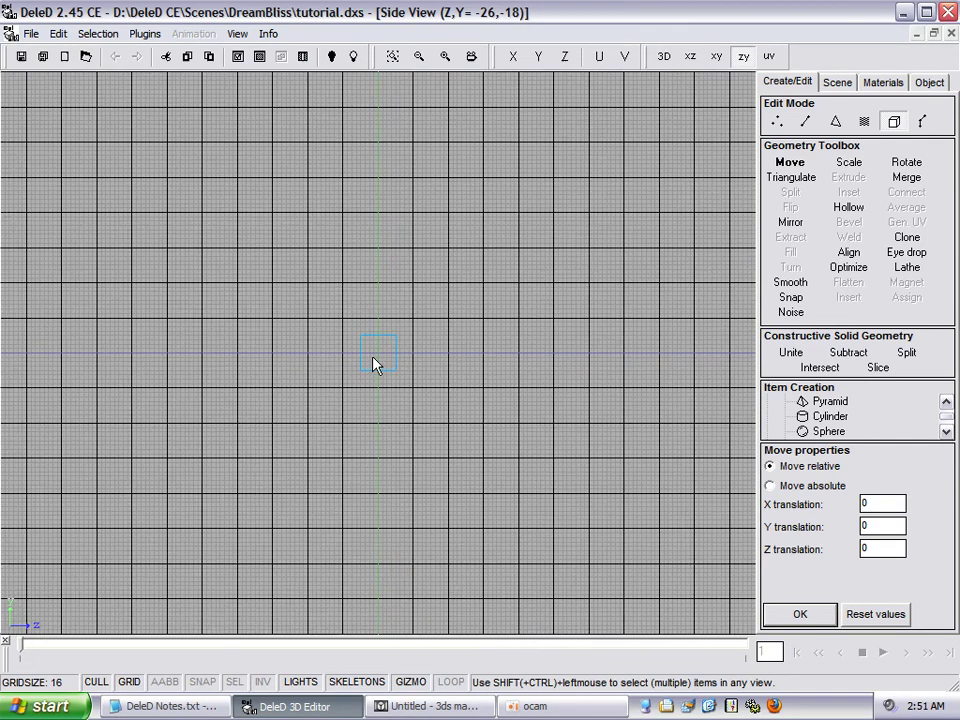
scroll(373, 363, up, 3)
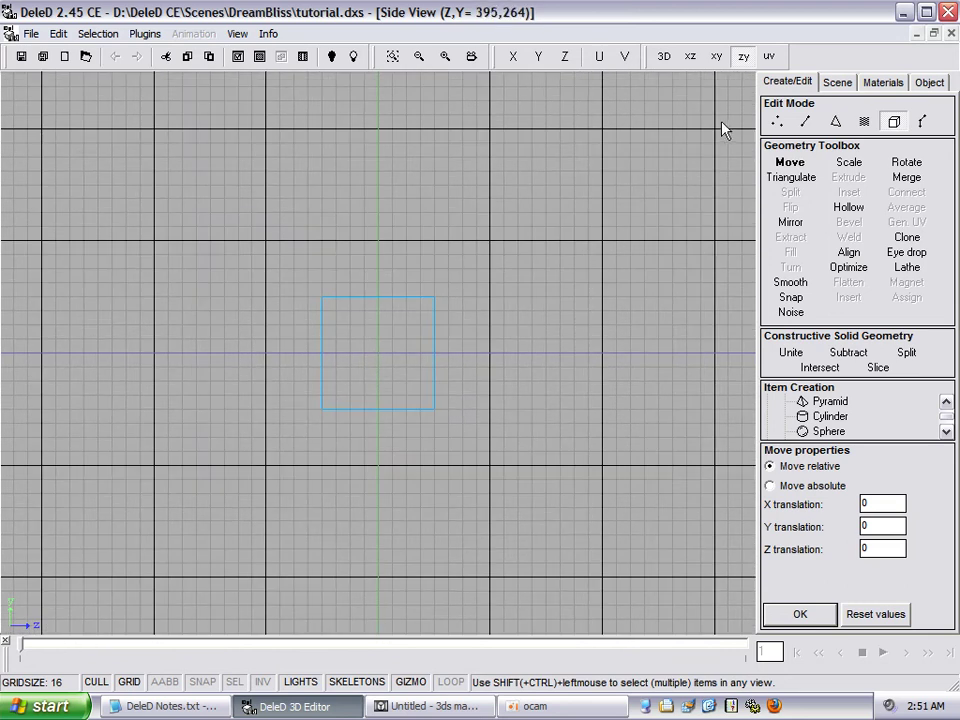
- Select cube1 from the scene's primitives and show its object properties
click(844, 82)
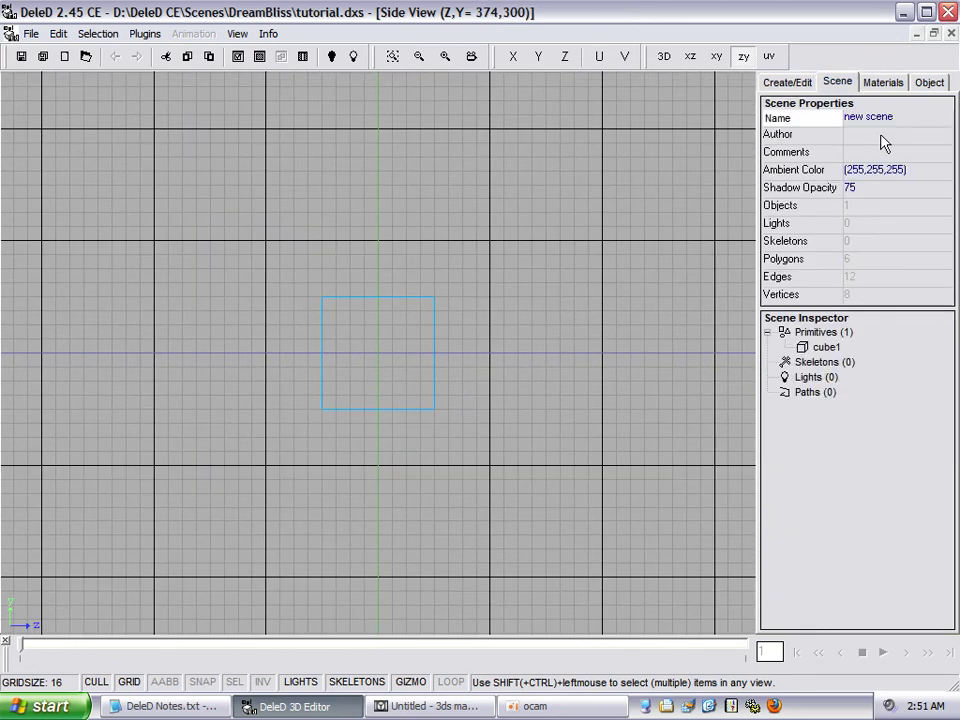
click(826, 347)
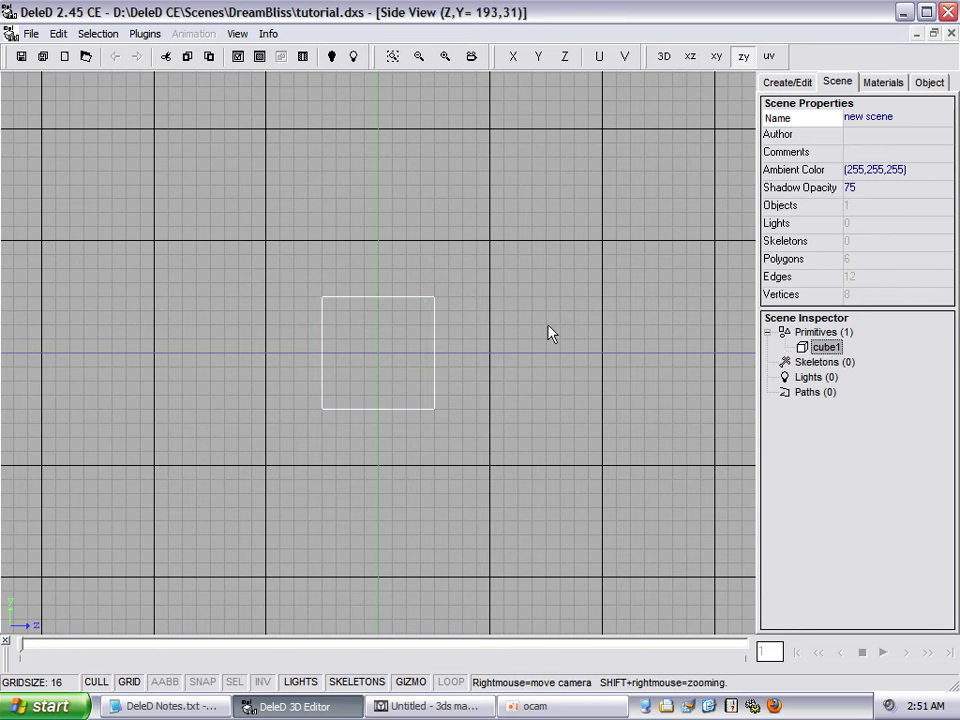
click(917, 83)
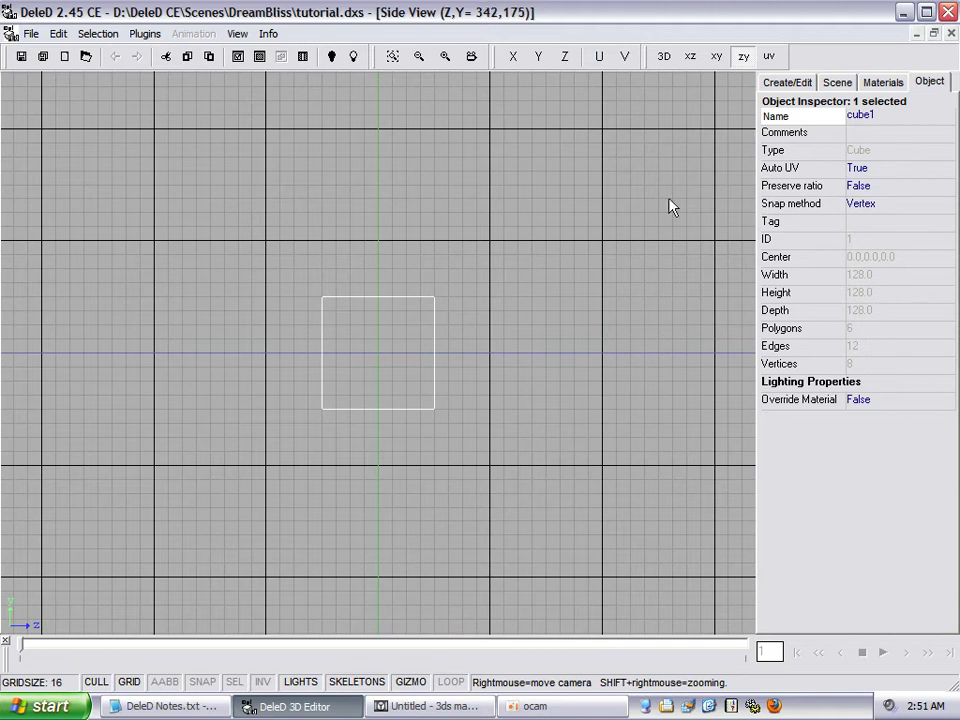
- Open the program options to review the default major and minor gridline sizes
click(237, 34)
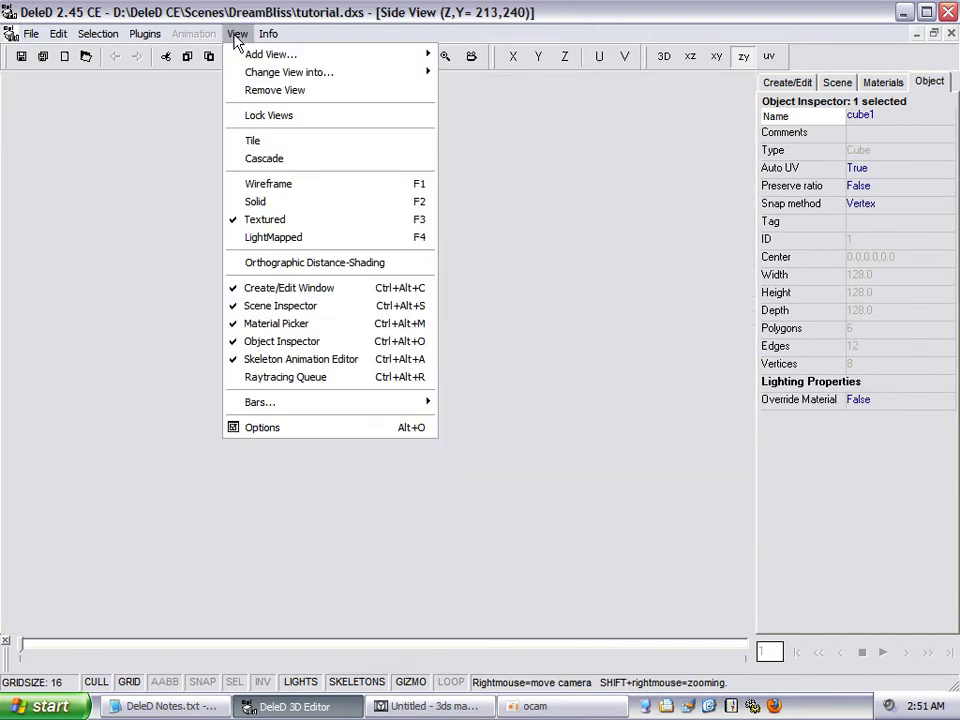
click(375, 428)
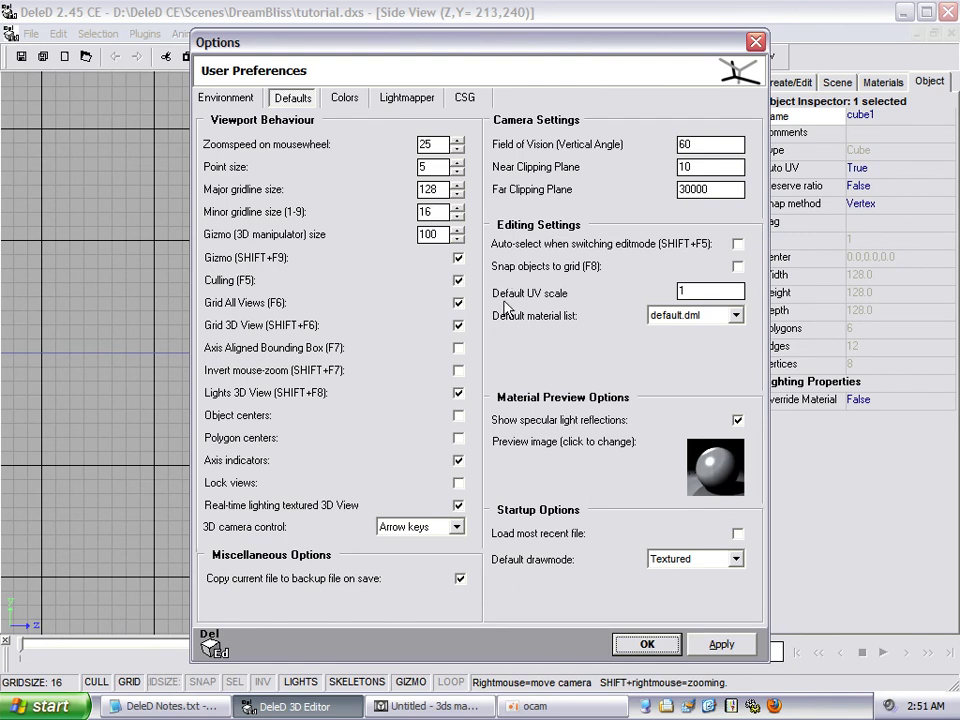
- Switch to 3ds max and check the home grid spacing and major line interval in the grid and snap settings
click(425, 706)
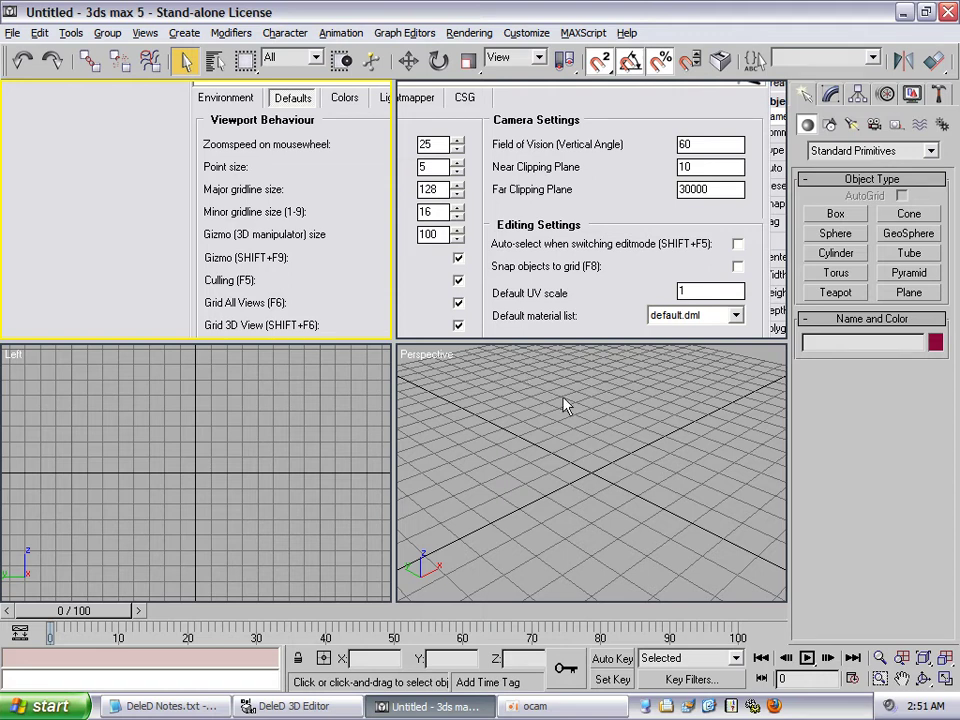
click(282, 452)
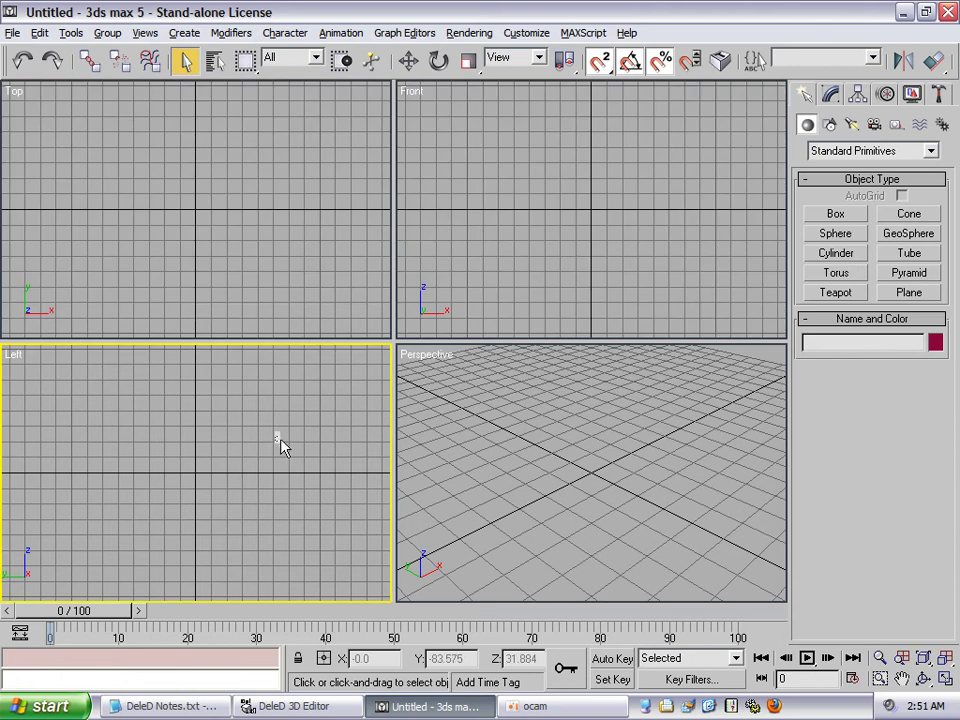
click(527, 33)
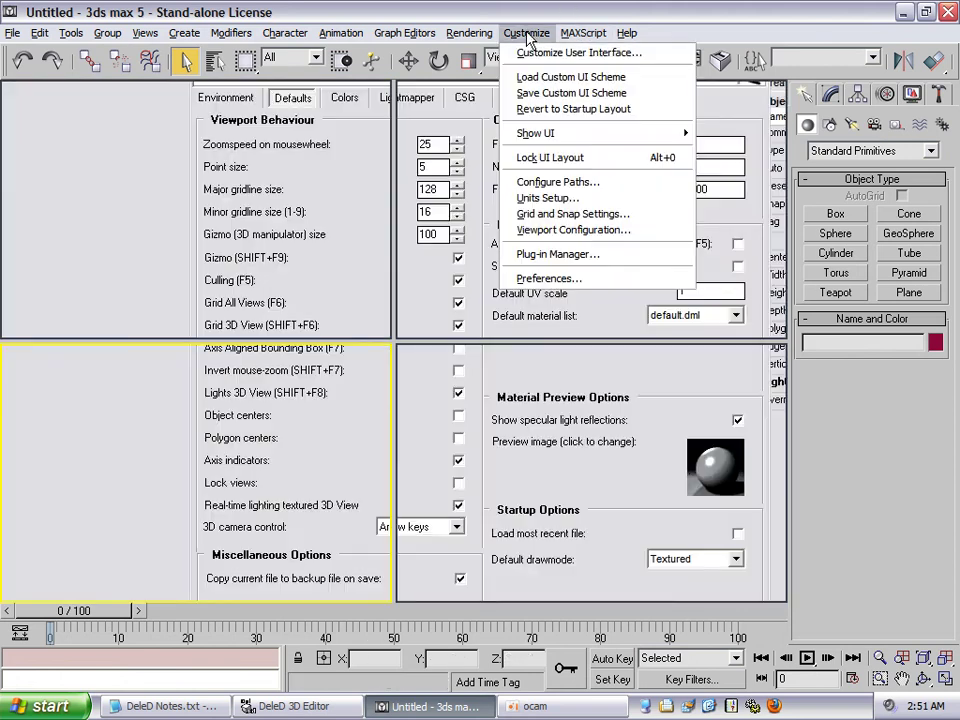
click(585, 213)
click(494, 264)
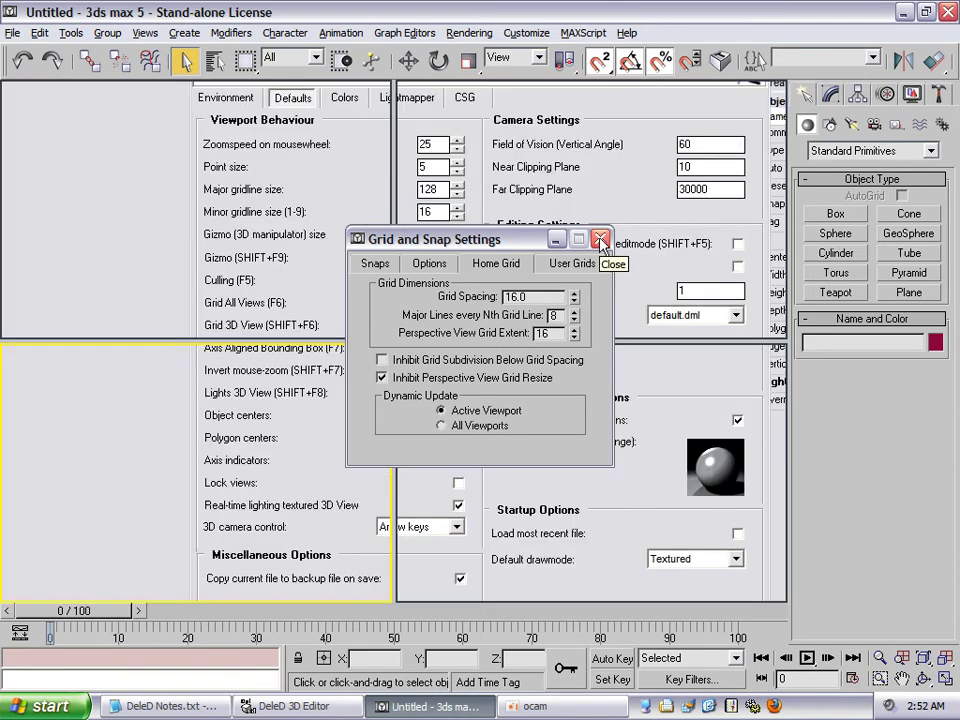
click(600, 240)
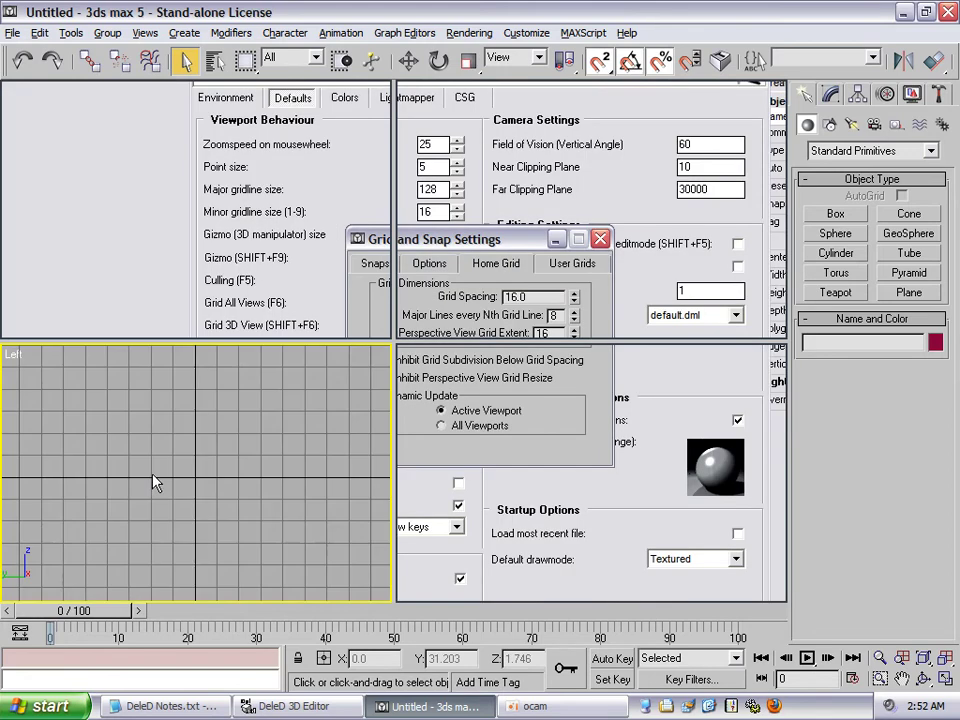
- Inspect the grid in the Left viewport, enlarged to fill the whole viewport area
scroll(155, 483, down, 3)
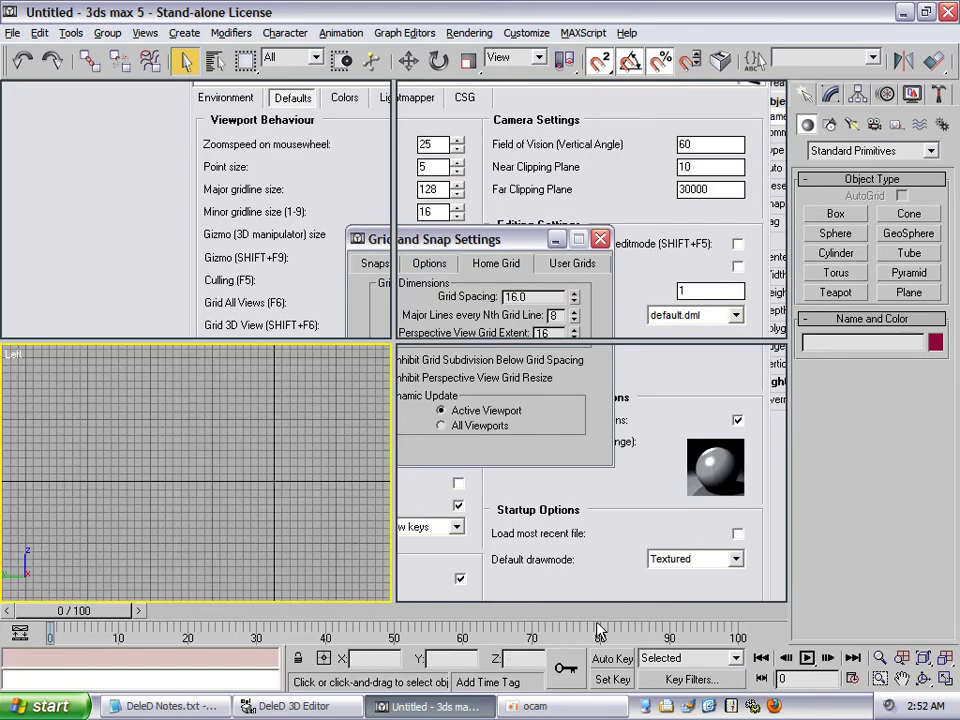
click(945, 679)
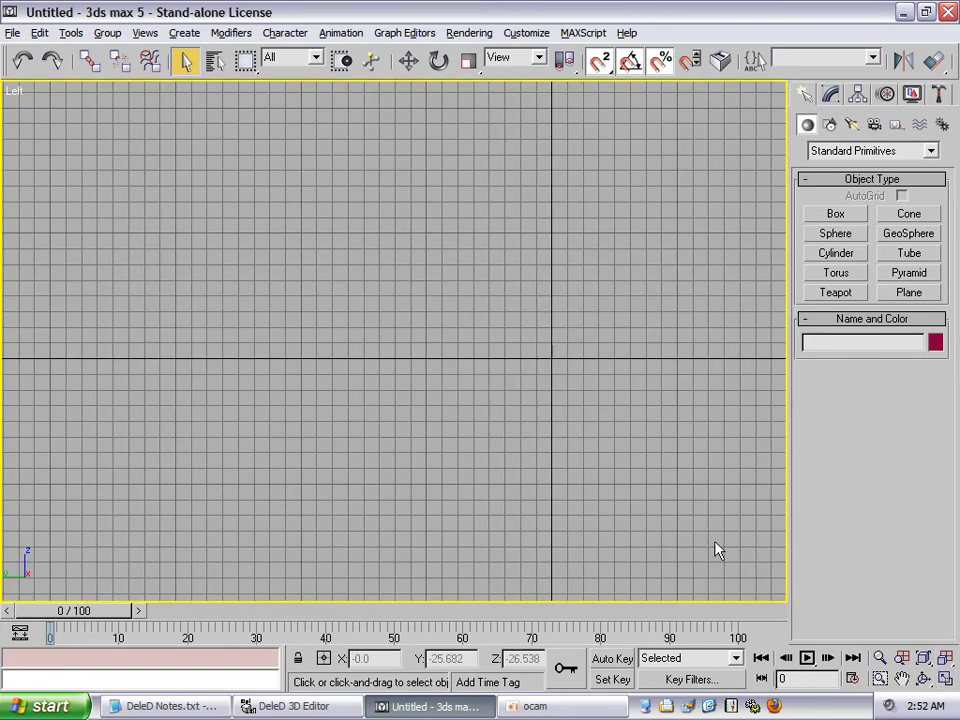
key(alt+w)
- Switch back to DeleD and dismiss the Options dialog without changing any preferences
click(292, 706)
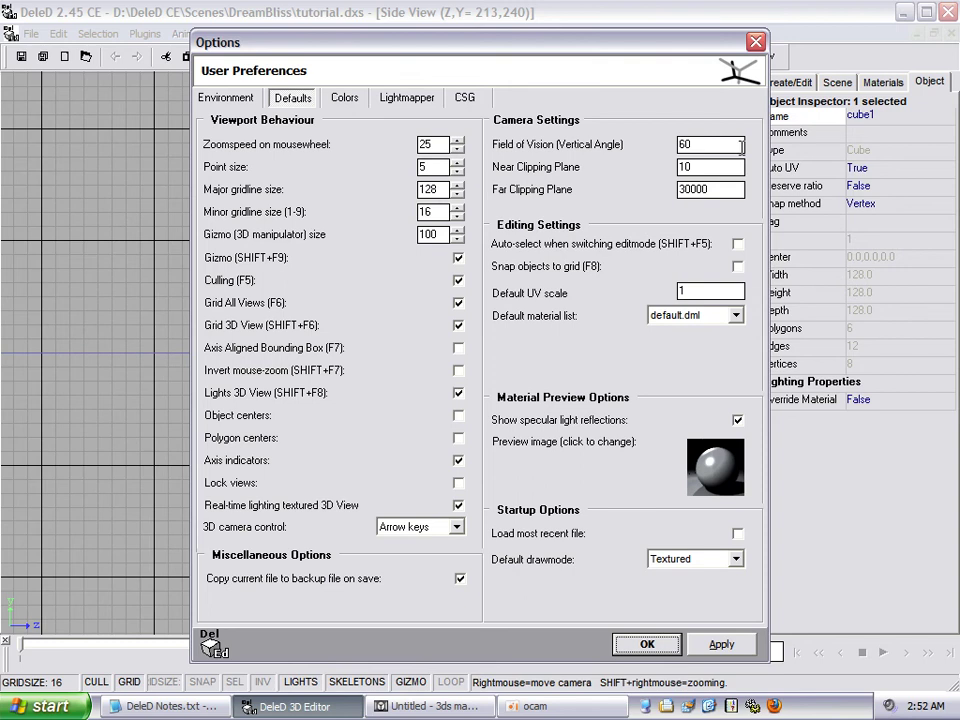
click(755, 42)
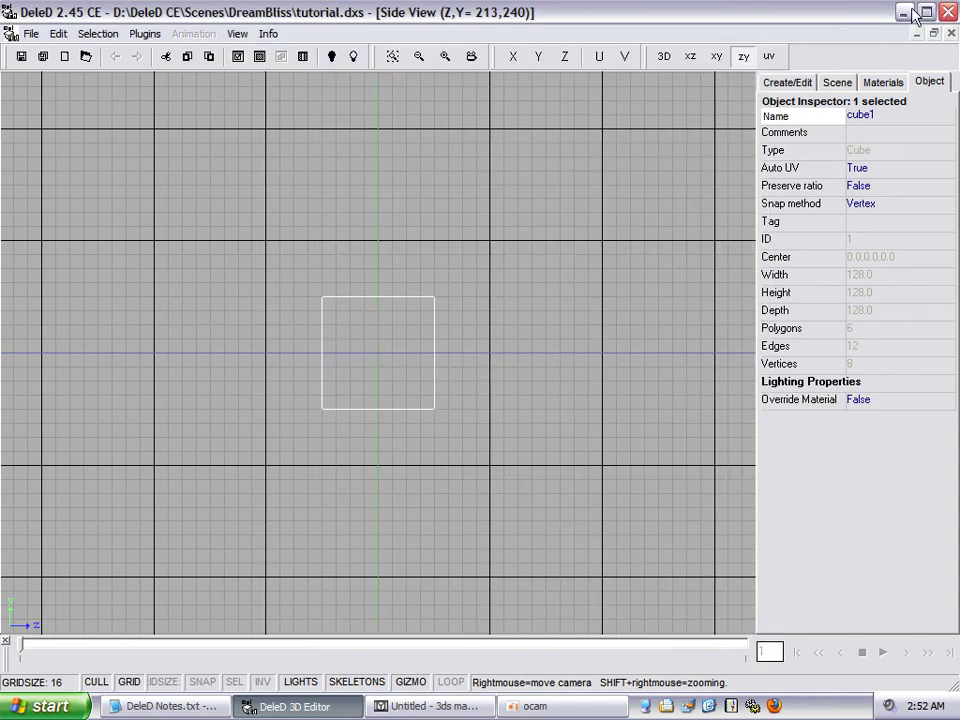
- Switch to 3ds max, inspect the Left viewport's grid by panning and zooming, and restore the four-viewport layout
key(alt+Tab)
drag(299, 300, 360, 390)
drag(500, 422, 454, 342)
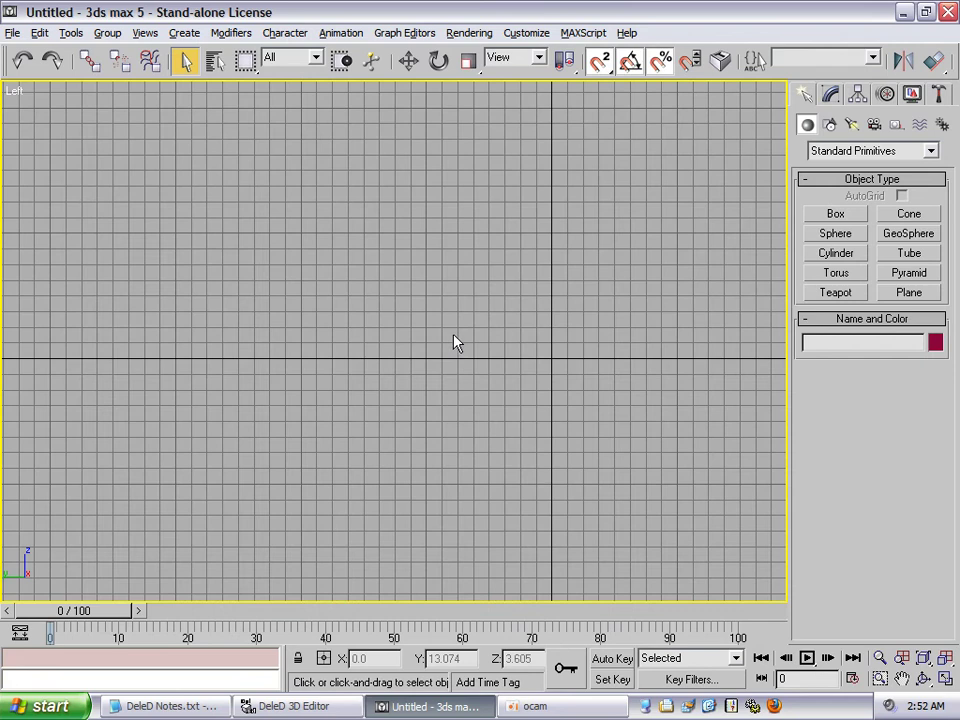
drag(558, 452, 518, 438)
drag(629, 310, 510, 350)
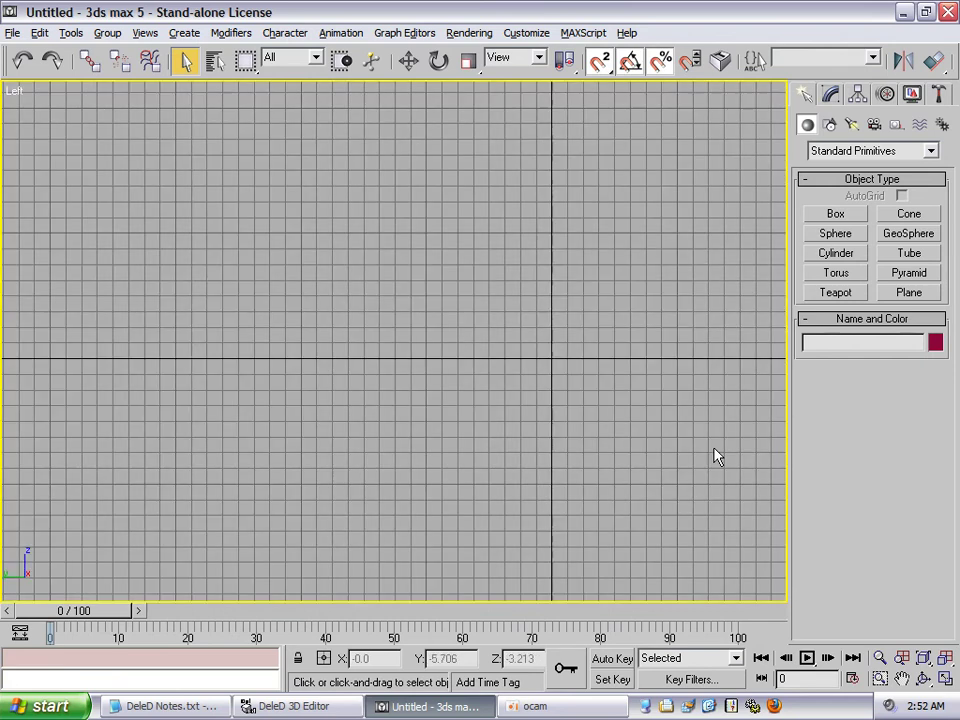
click(903, 679)
drag(641, 551, 579, 468)
click(879, 658)
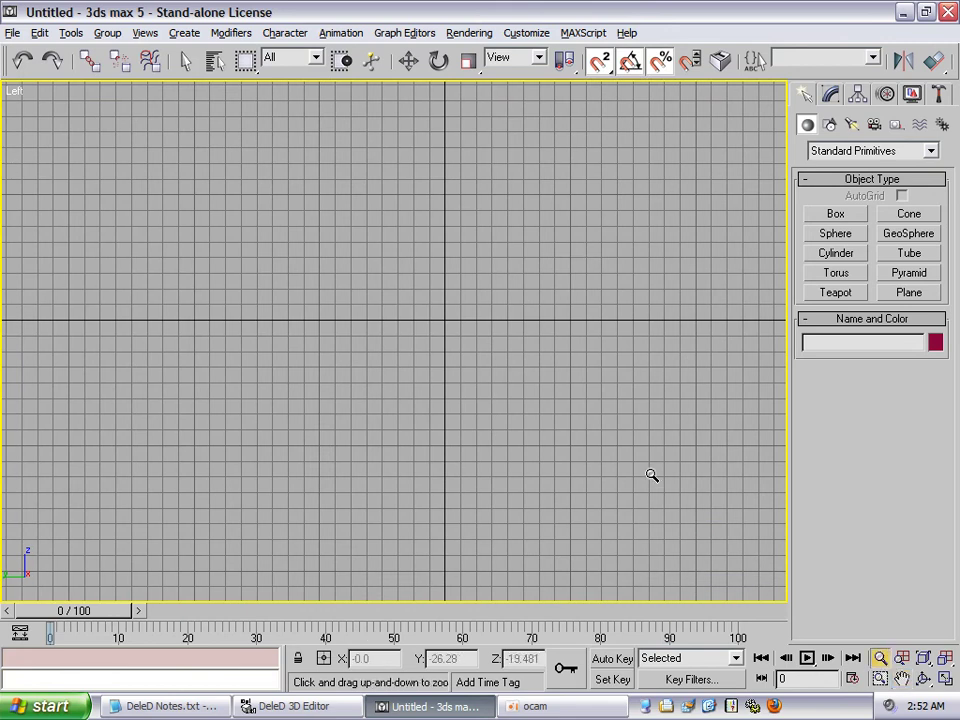
drag(488, 400, 458, 133)
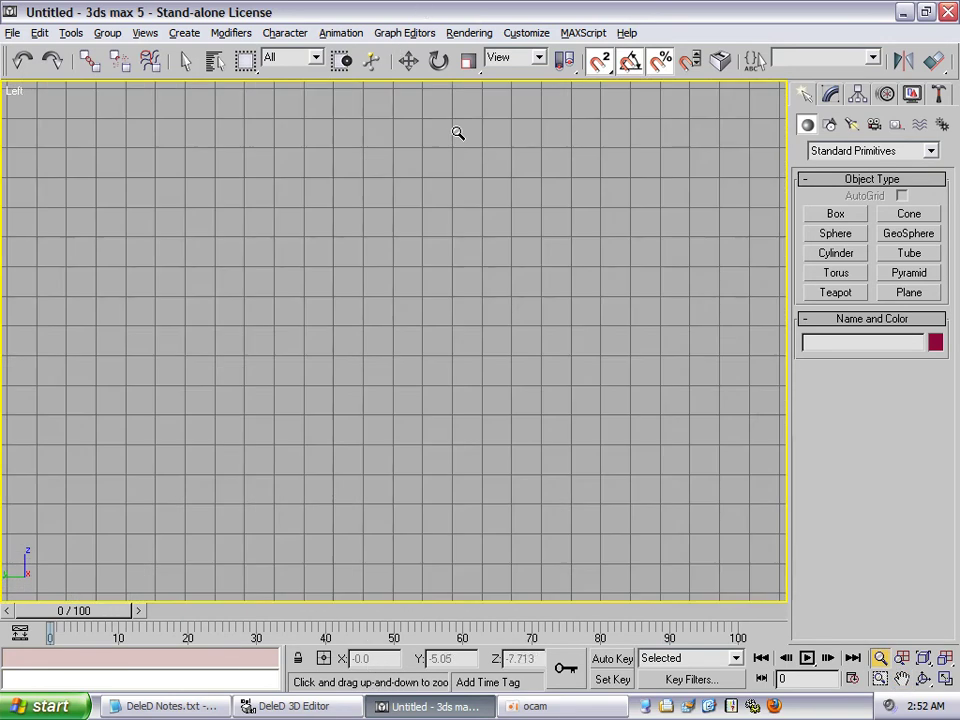
click(944, 680)
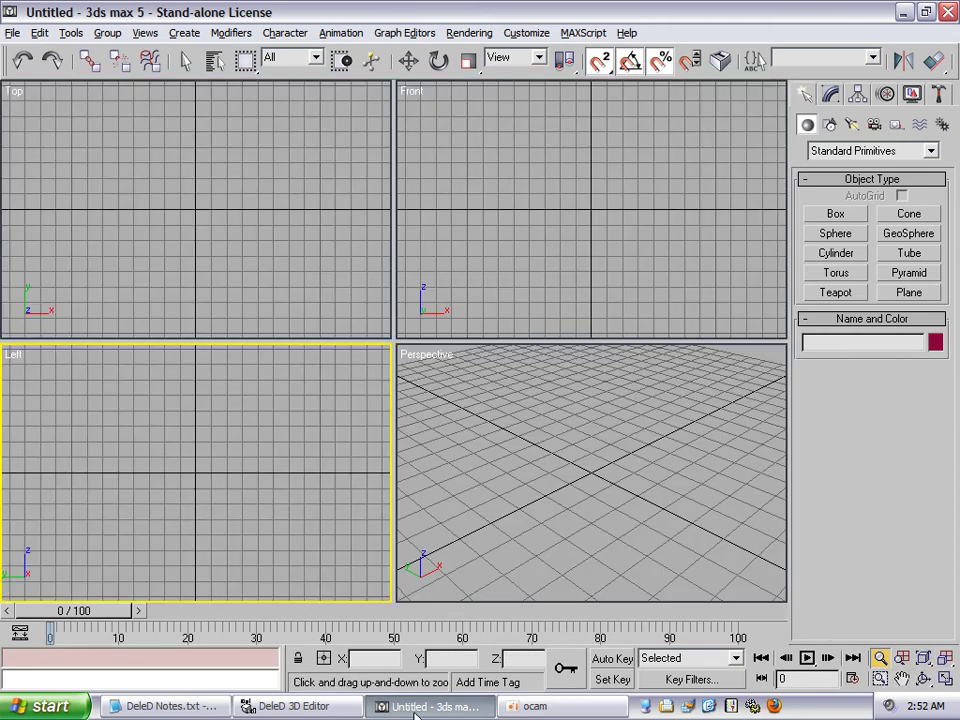
- Switch back to DeleD and zoom in closely on the centre of the cube in the side view
click(298, 706)
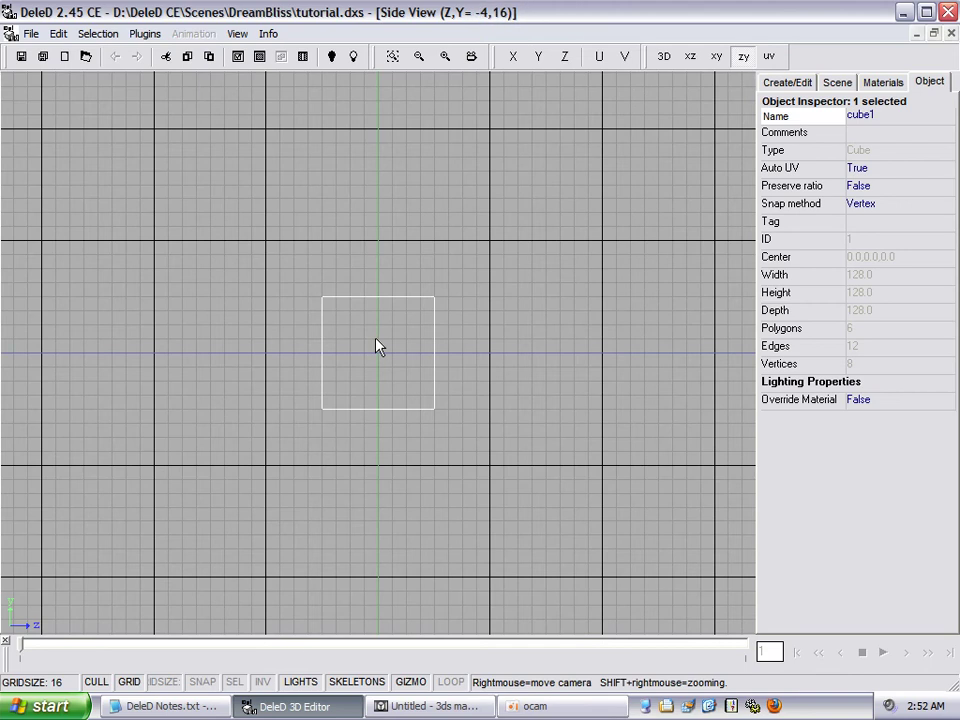
scroll(376, 346, up, 5)
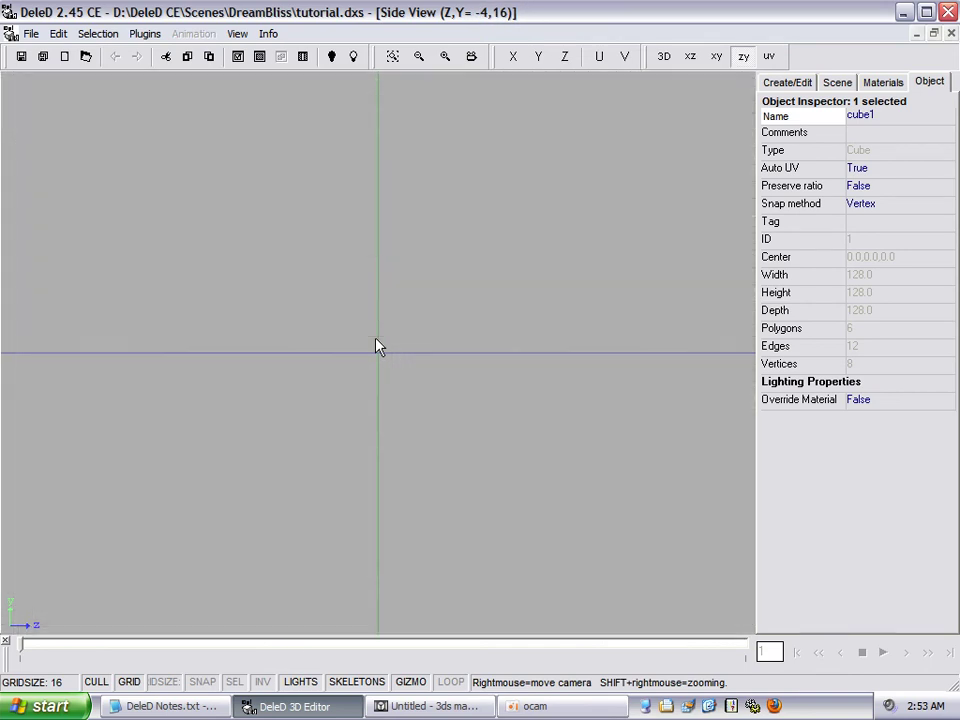
- Zoom out until the whole cube shows in the side view, and display it in the textured 3D view
scroll(376, 346, down, 6)
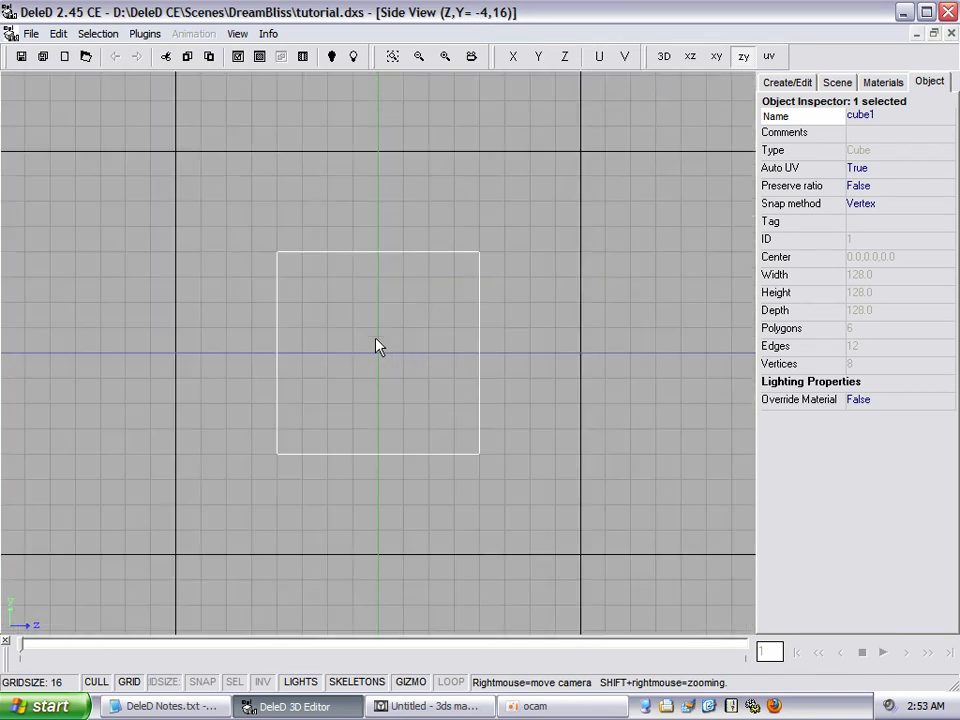
scroll(376, 346, down, 2)
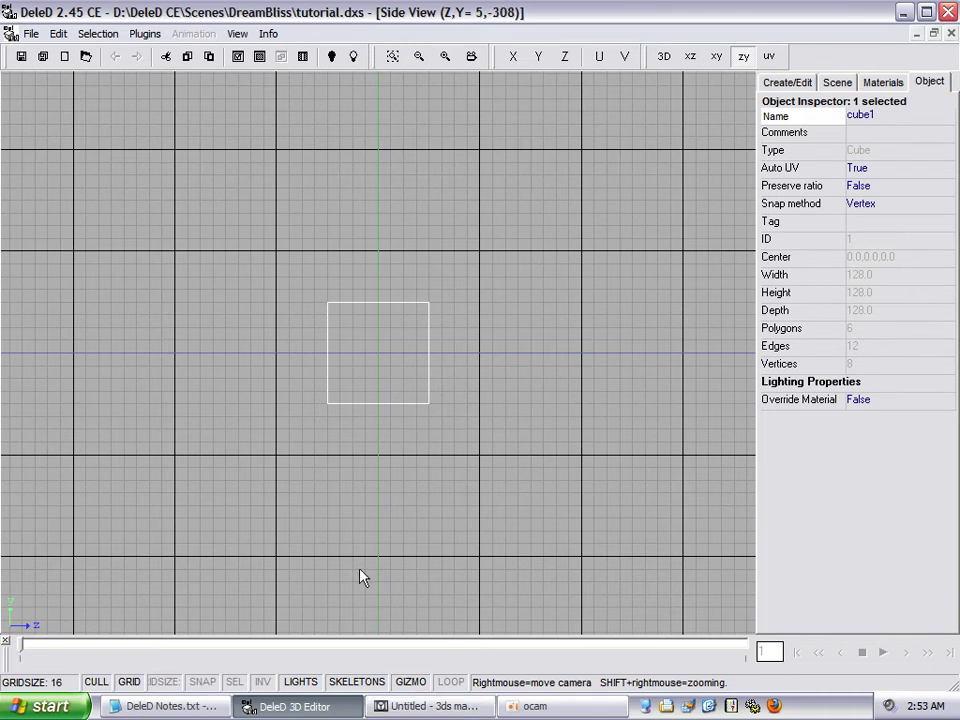
click(664, 57)
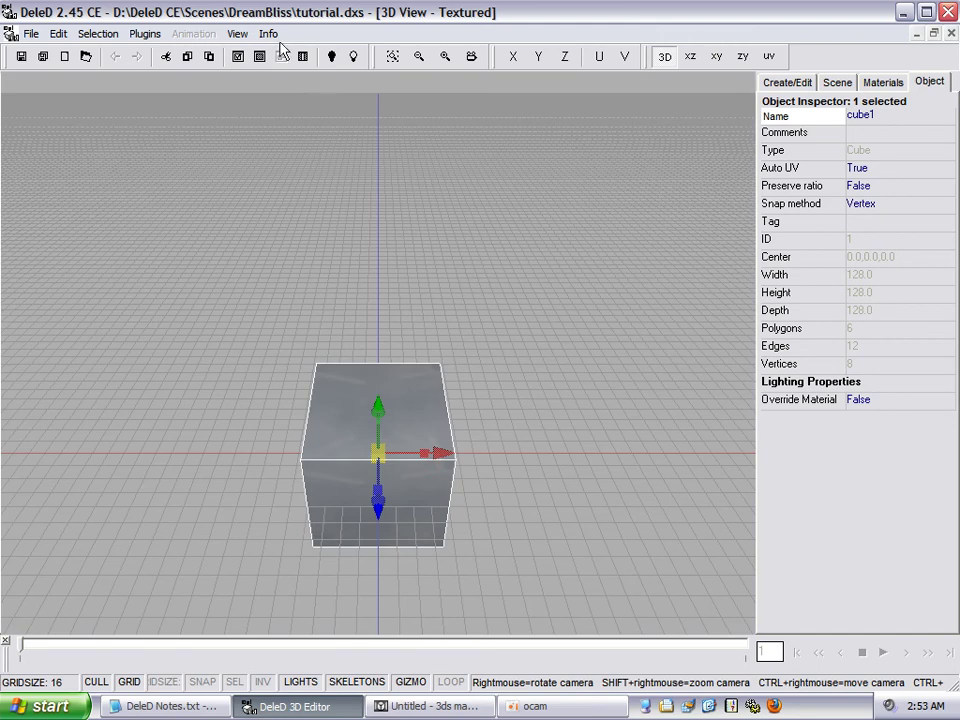
- Start a Wavefront OBJ export of the cube with the scale set to 1 and triangulation set to None
click(140, 35)
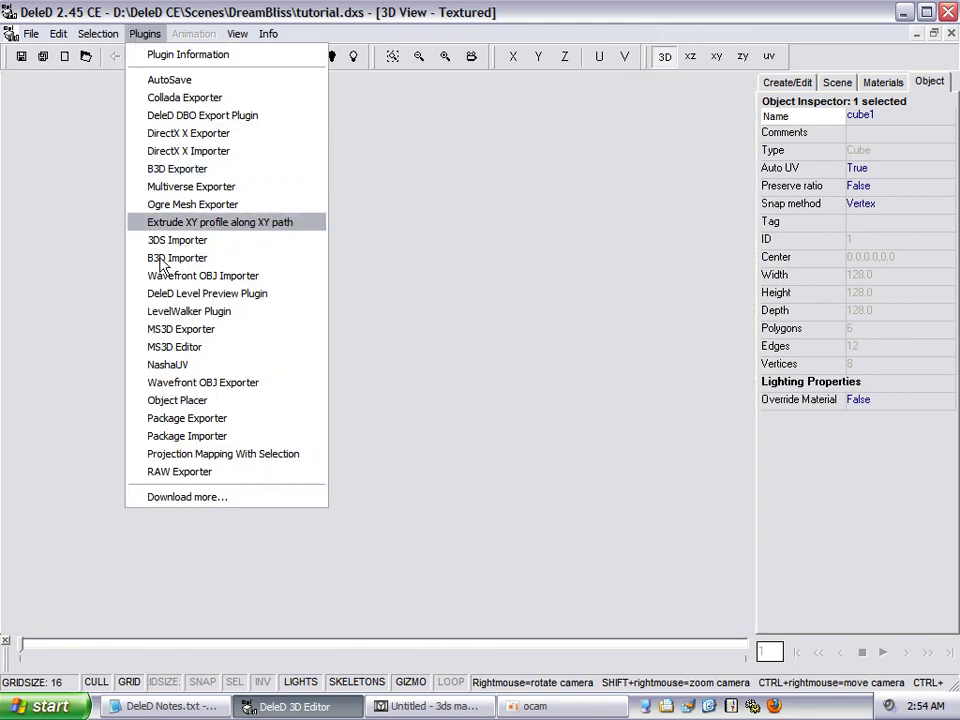
click(208, 386)
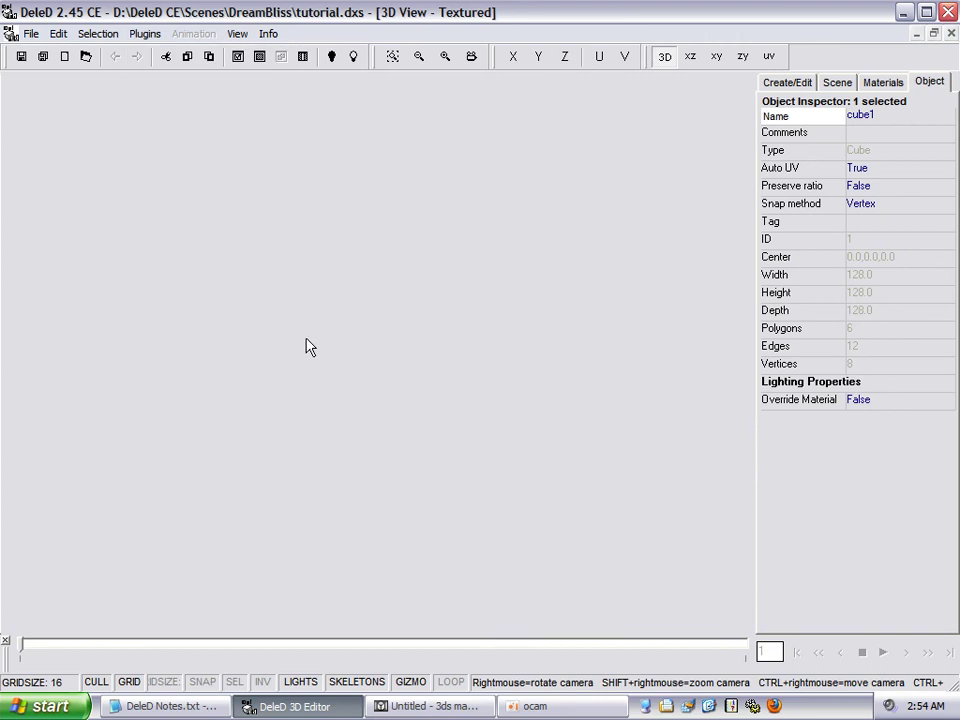
click(306, 366)
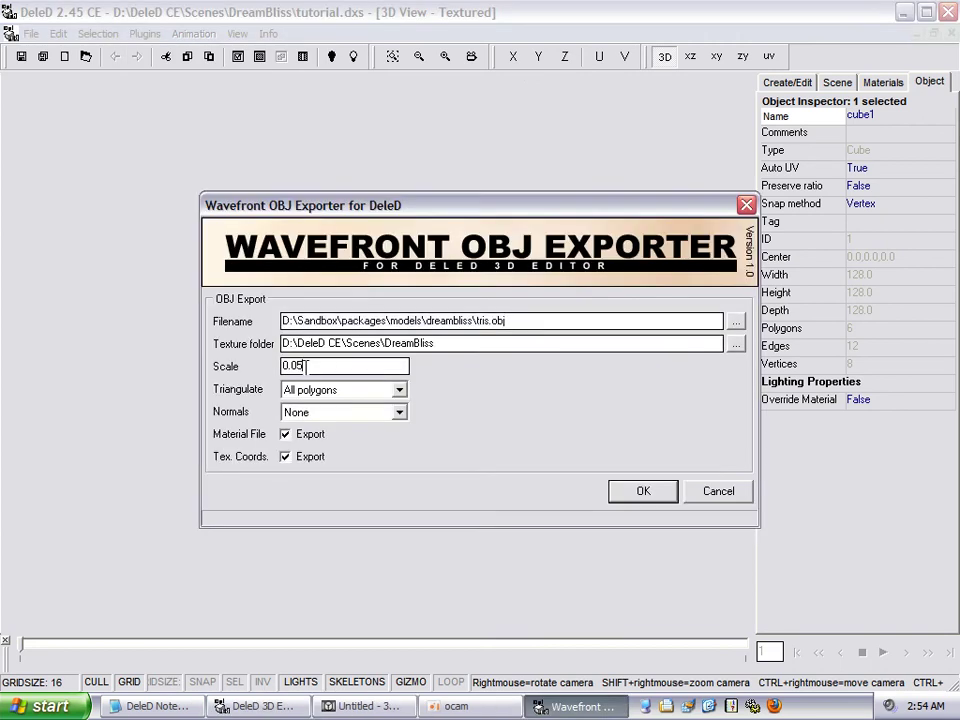
key(BackSpace)
key(BackSpace)
key(BackSpace)
click(399, 390)
click(386, 405)
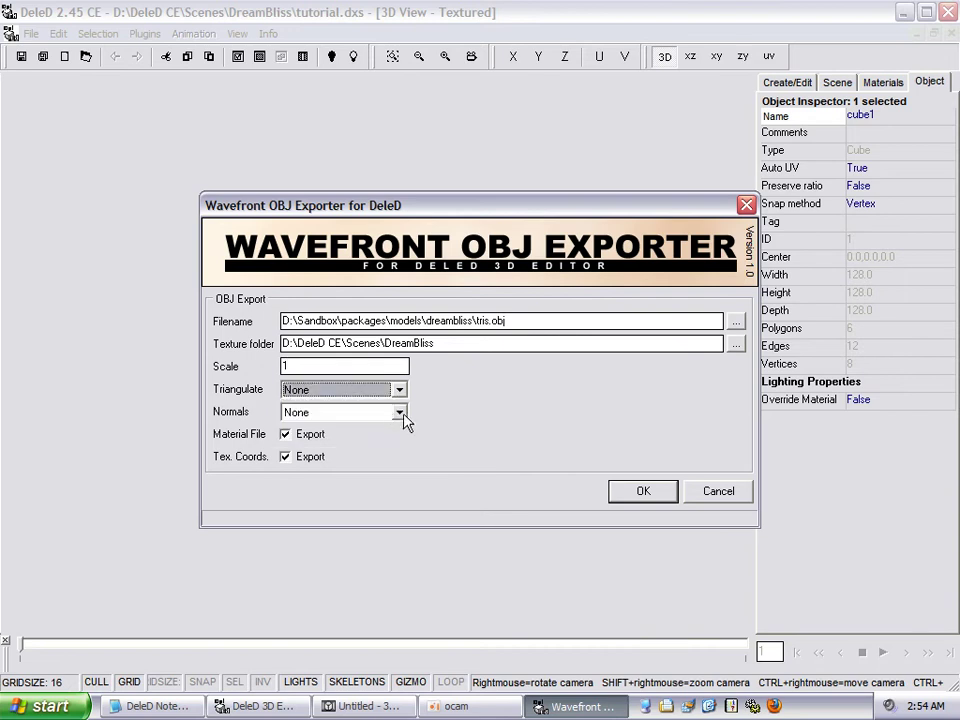
- Replace the file name at the end of the OBJ export path with scaleone
click(489, 320)
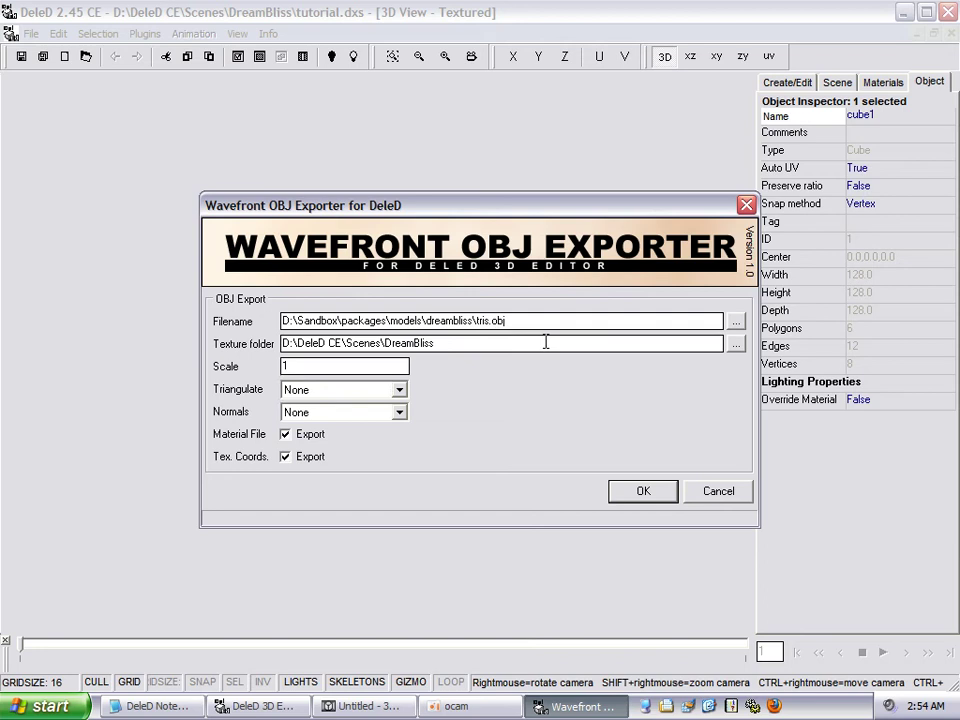
key(BackSpace)
key(BackSpace)
key(BackSpace)
key(BackSpace)
text(kjhh)
key(BackSpace)
key(BackSpace)
key(BackSpace)
key(BackSpace)
text(scaled)
key(BackSpace)
text(one)
- Browse for the OBJ export location and open the folder D:\DeleD CE\Scenes\DreamBliss
click(736, 321)
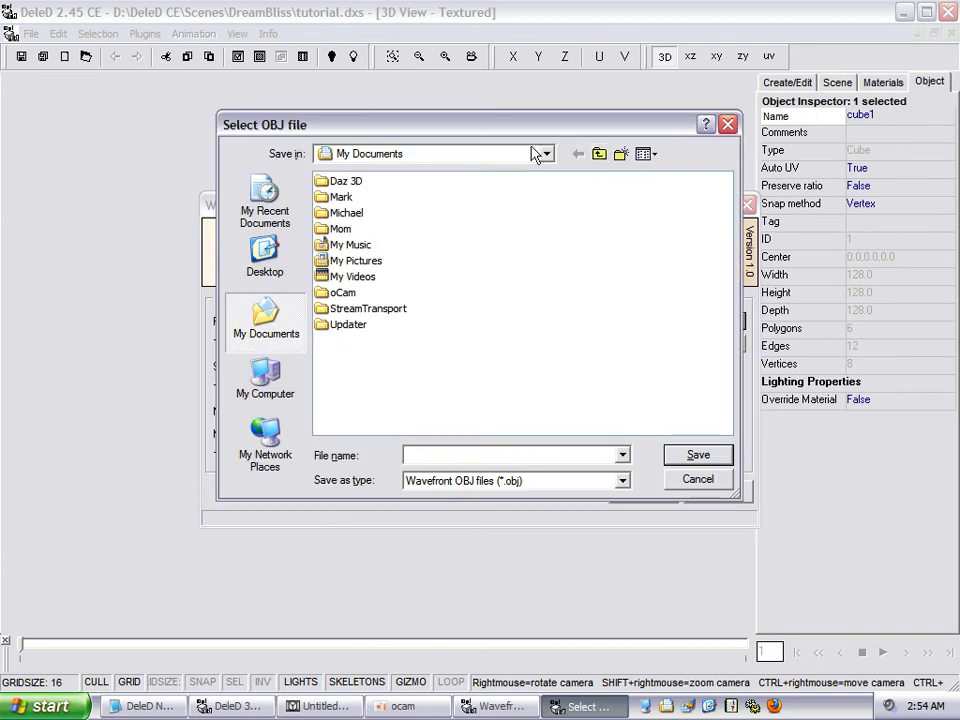
click(599, 154)
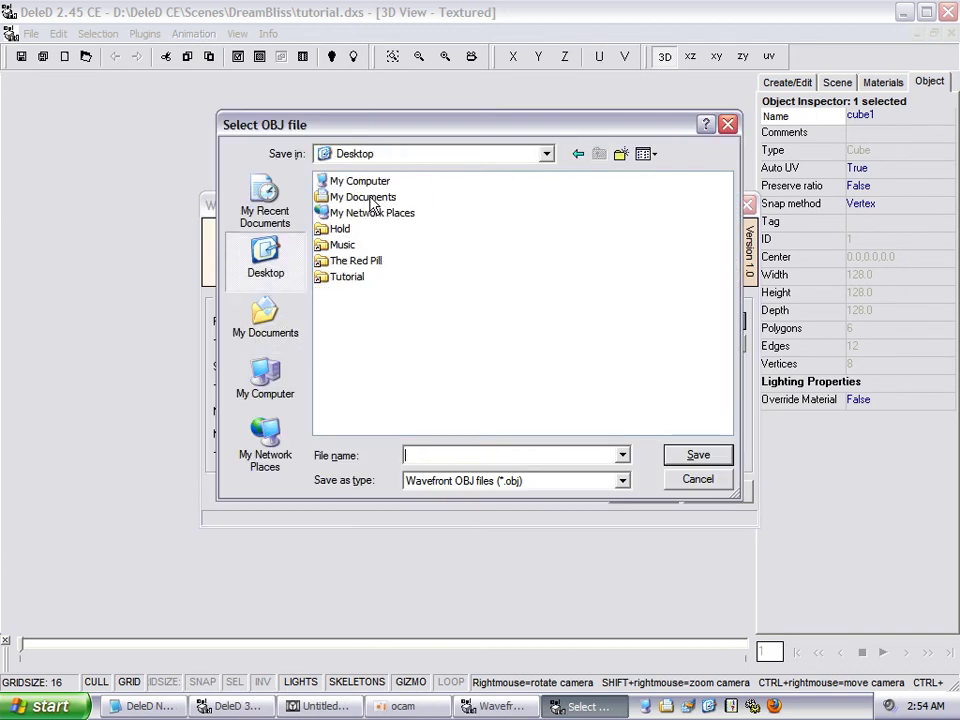
double_click(345, 181)
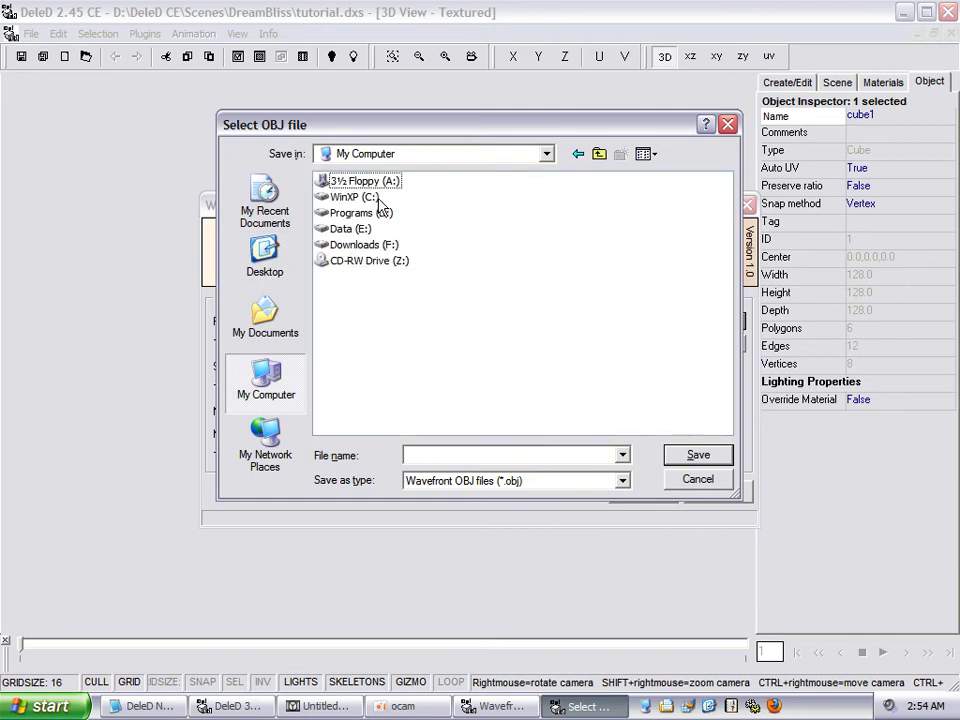
double_click(365, 213)
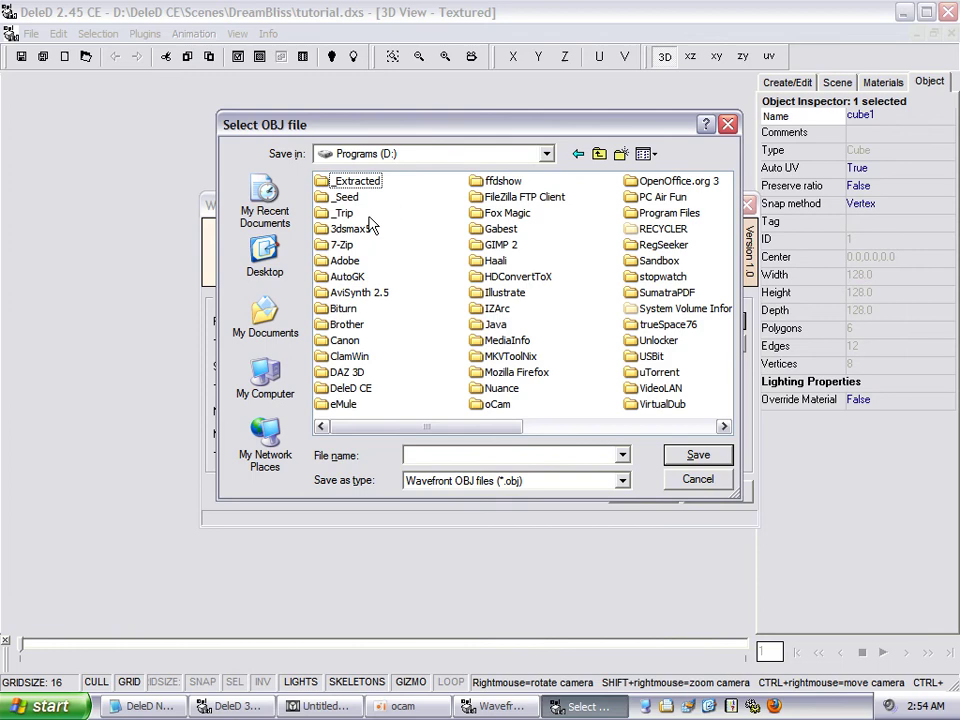
click(344, 389)
double_click(344, 392)
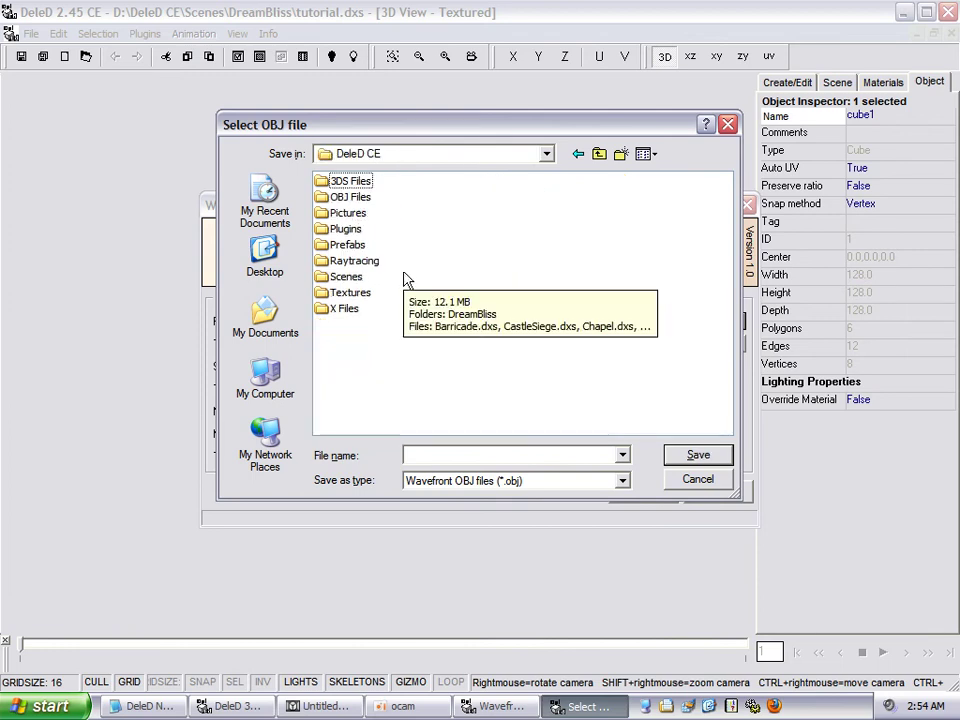
double_click(346, 277)
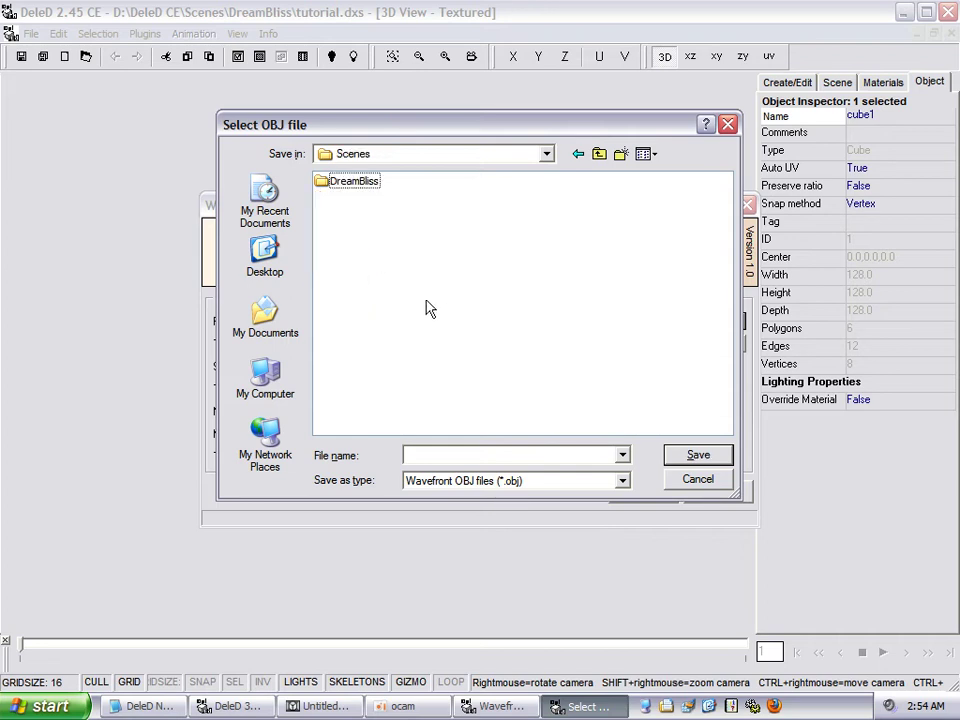
double_click(366, 182)
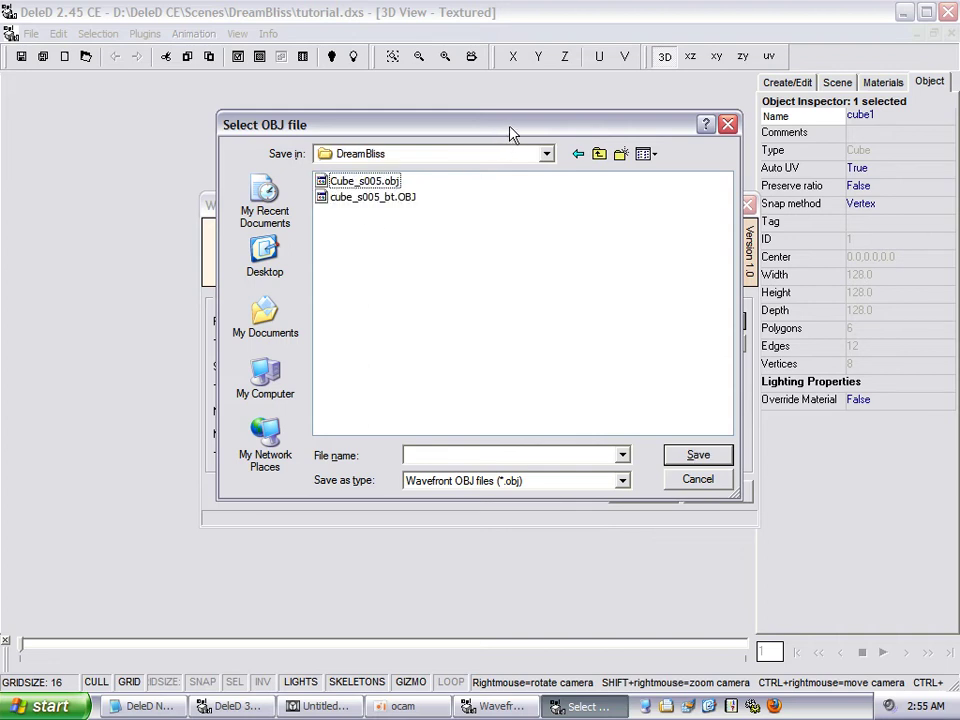
- Name the export file scaleone.obj and run the OBJ export
drag(510, 127, 547, 189)
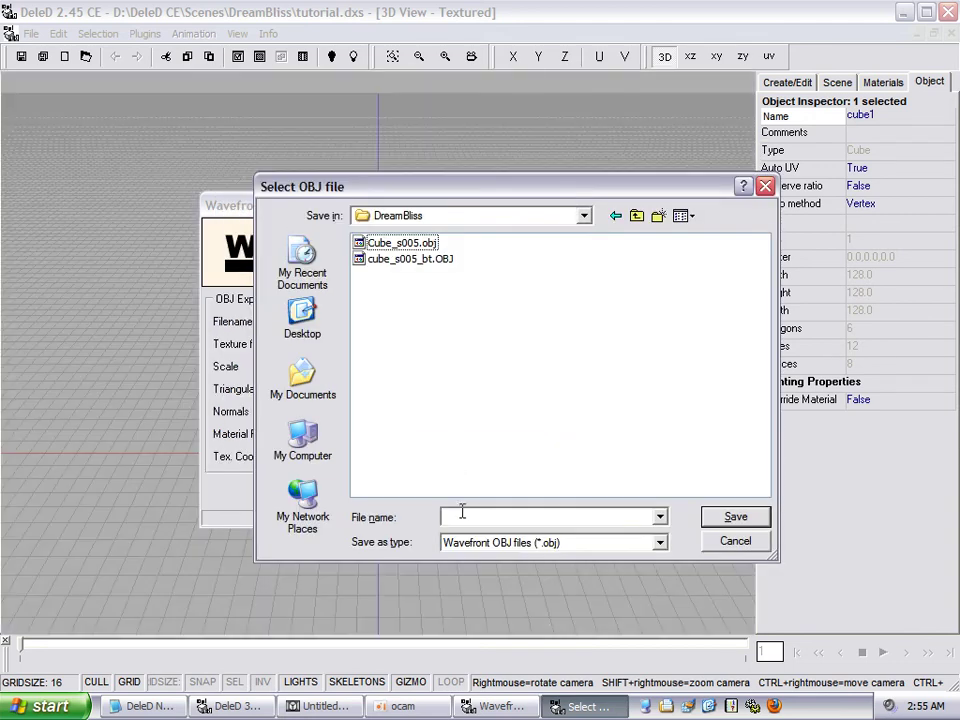
click(462, 515)
text(scaleone.obj)
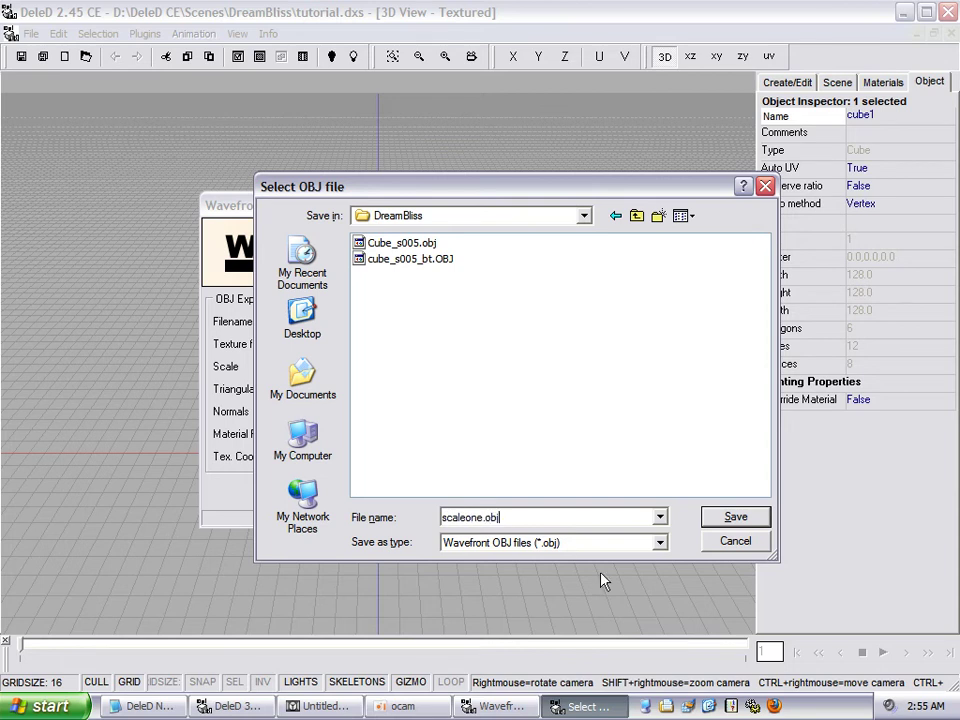
click(722, 517)
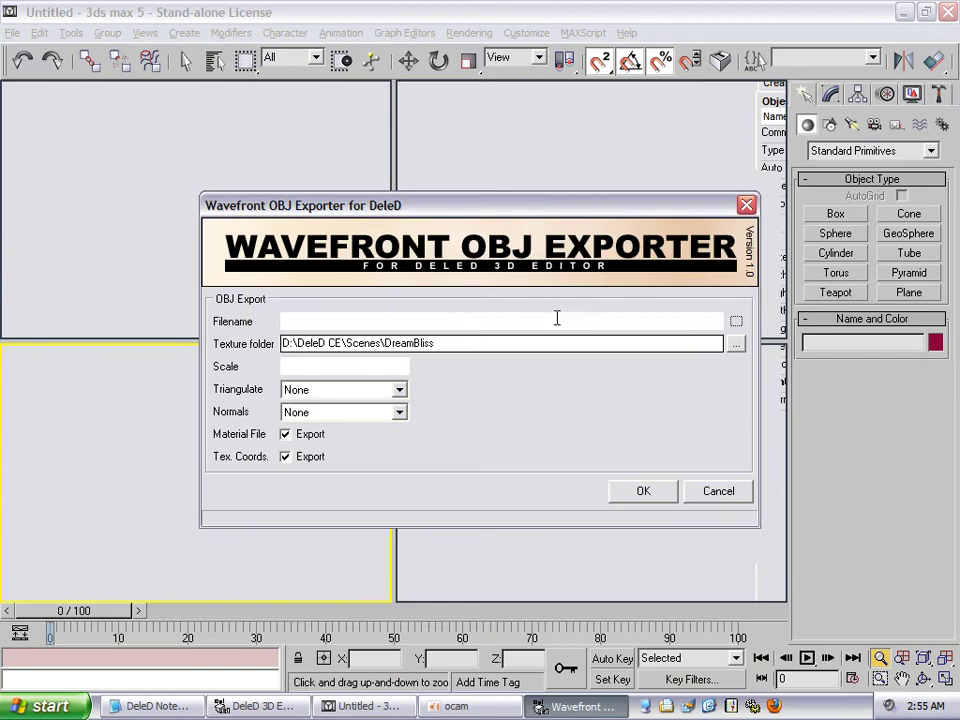
click(641, 492)
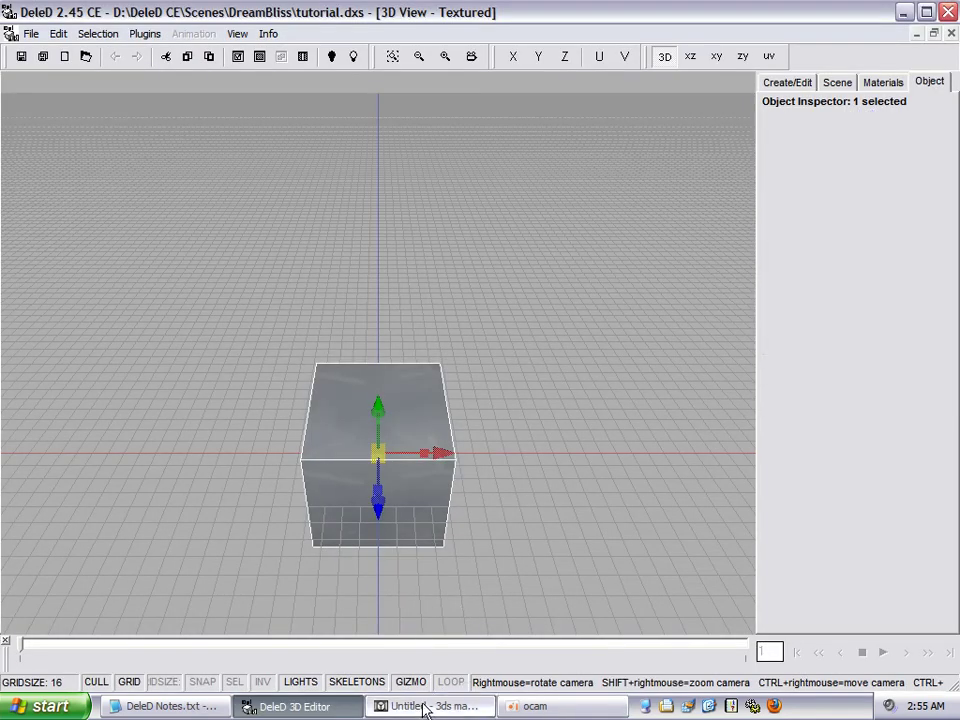
- Switch to 3ds max and start a file import from the folder D:\DeleD CE\Scenes\DreamBliss
click(428, 706)
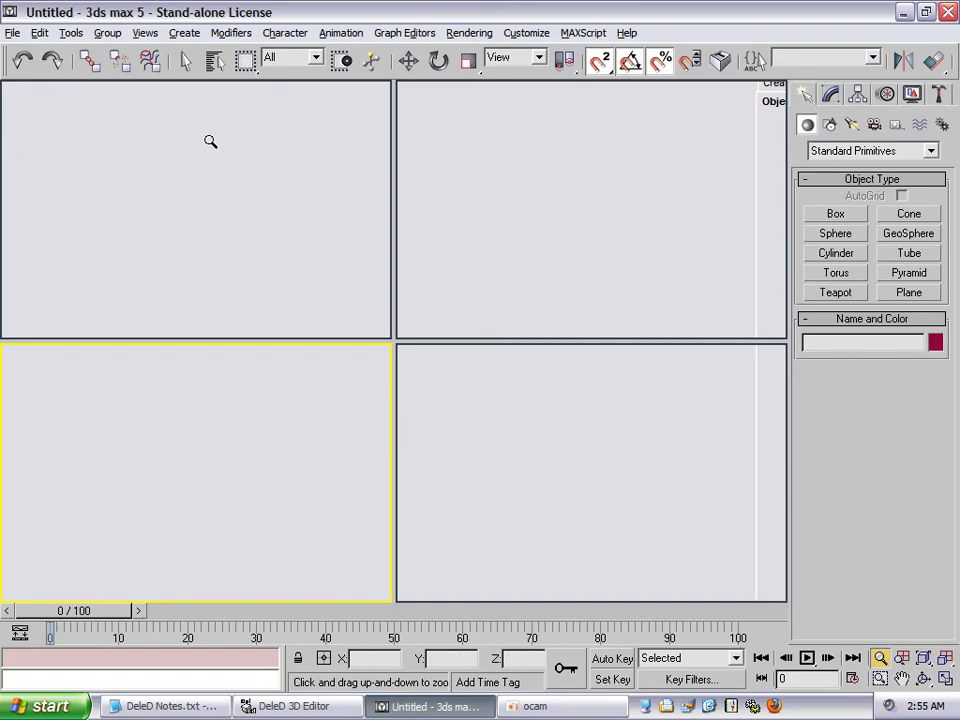
click(7, 36)
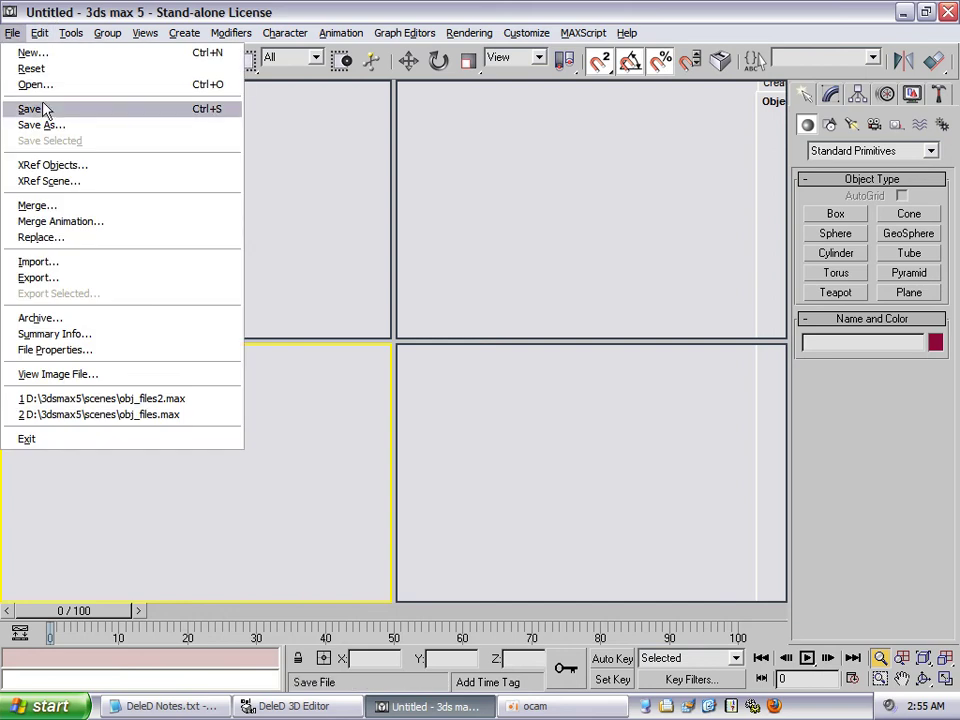
click(101, 263)
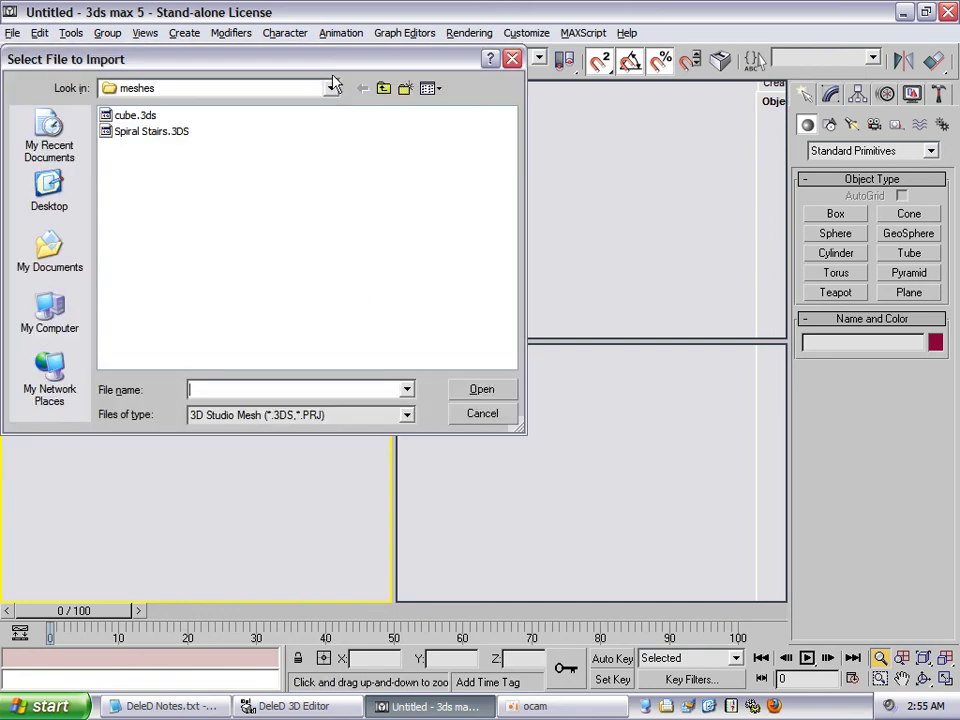
click(384, 89)
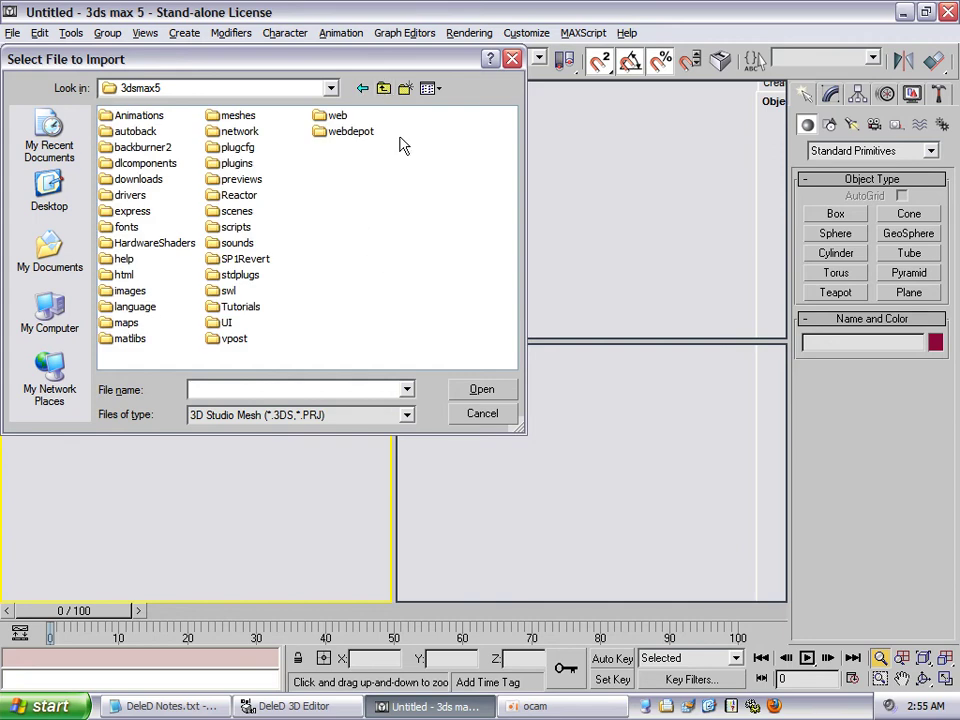
click(384, 89)
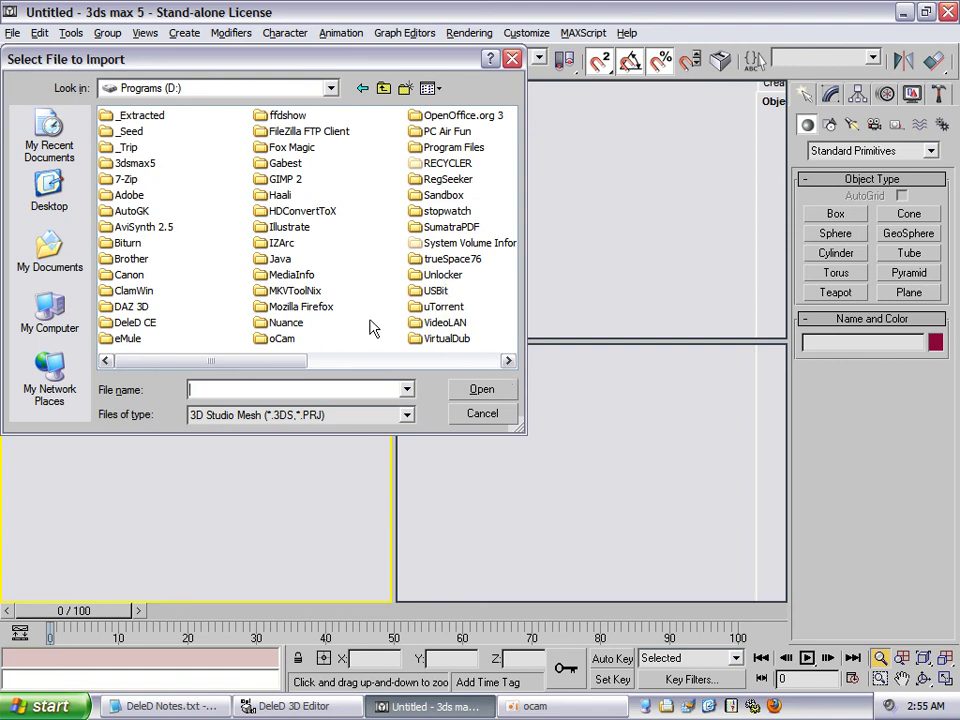
double_click(130, 322)
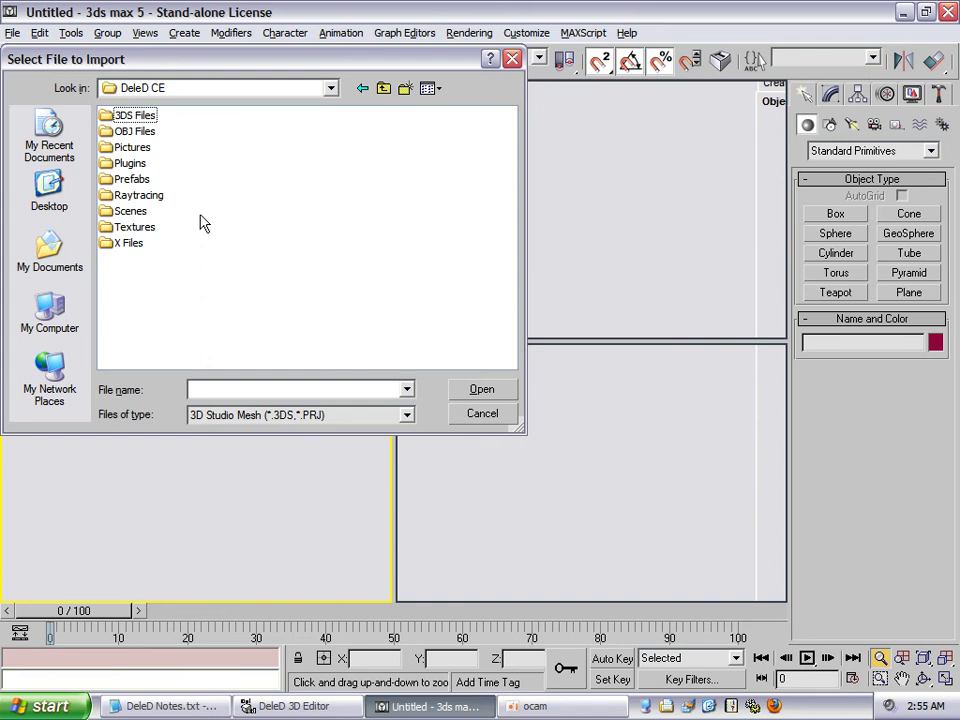
double_click(131, 211)
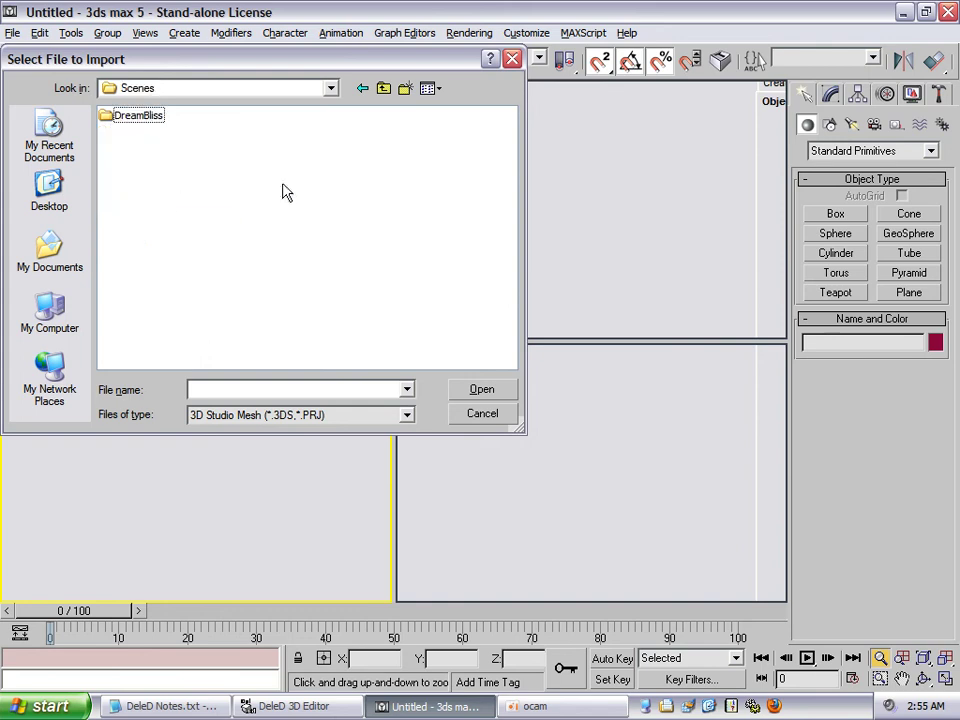
double_click(141, 118)
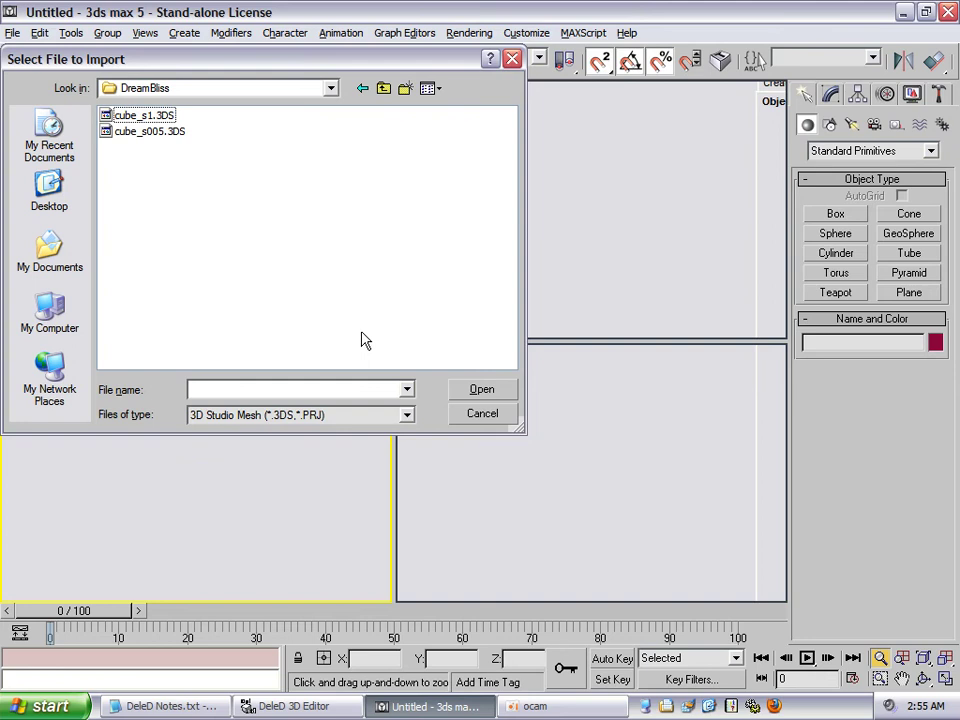
- Set the import file type to Wavefront (*.OBJ) and import scaleone.obj
click(408, 415)
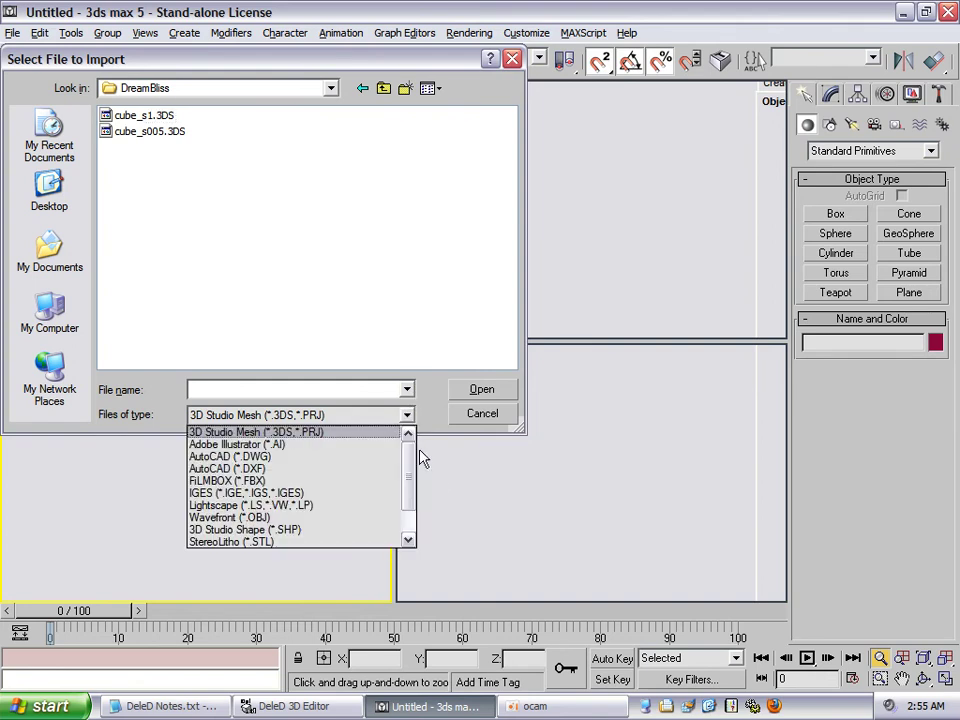
click(356, 518)
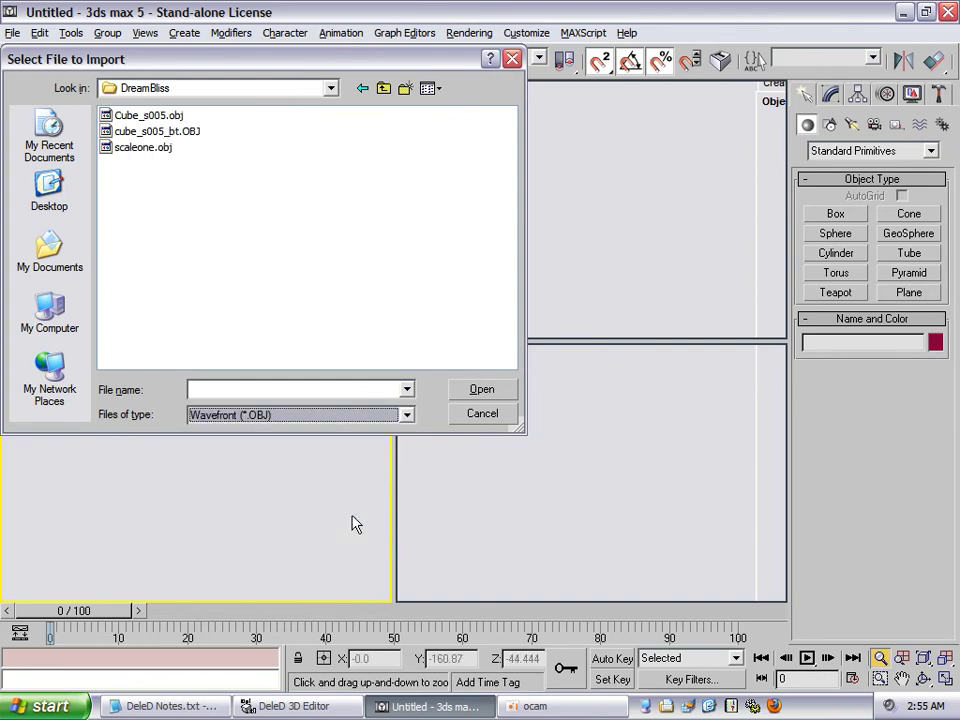
double_click(157, 150)
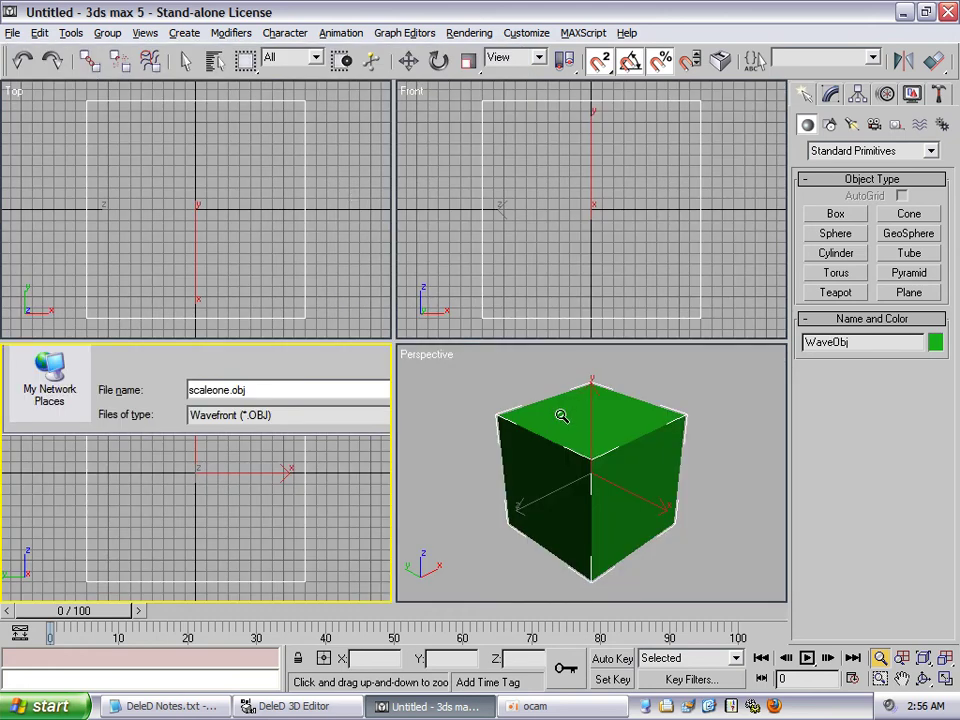
- Draw a box over the imported cube's outline in the Front viewport, about 2560 long, 2560 wide and 768 high
click(818, 214)
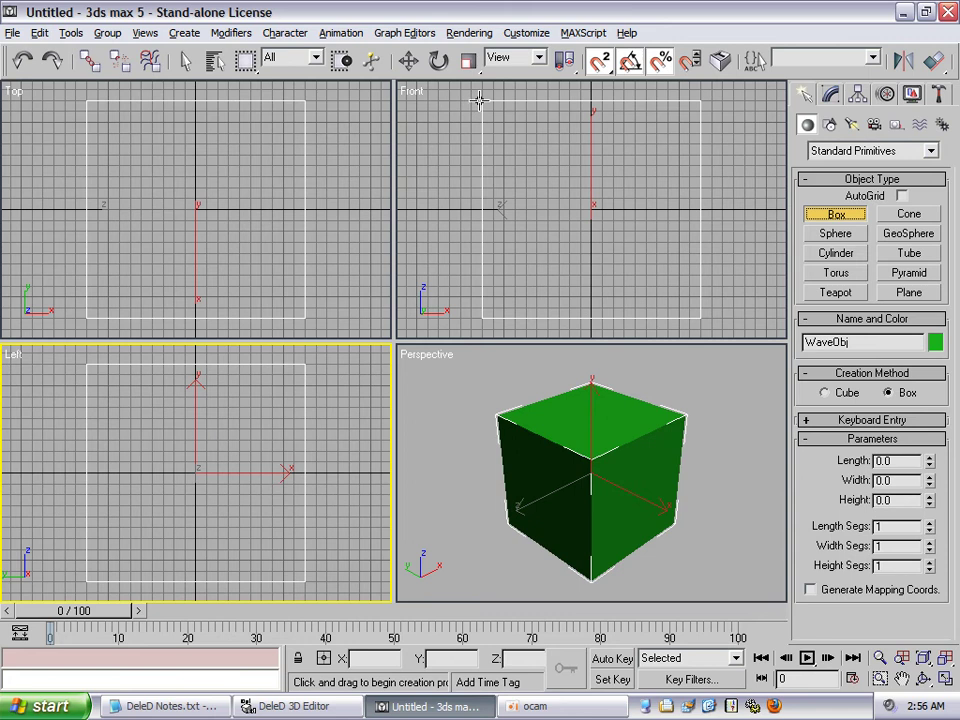
drag(482, 100, 700, 318)
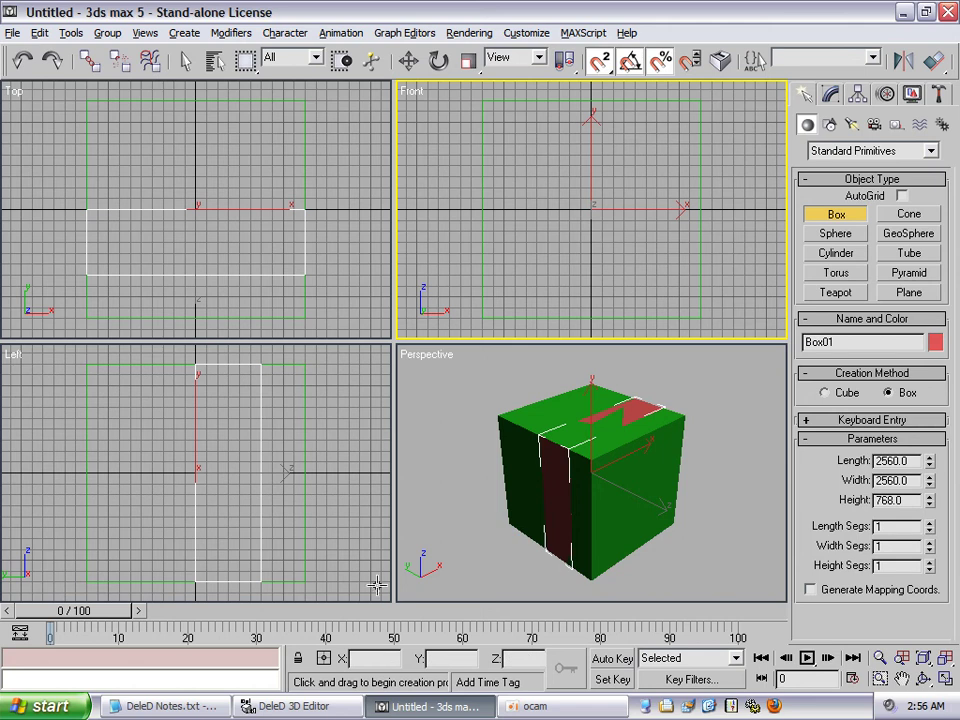
- Switch to DeleD to check the cube's dimensions, and read the 1:1 export scale sizes in DeleD Notes.txt in Notepad
click(305, 706)
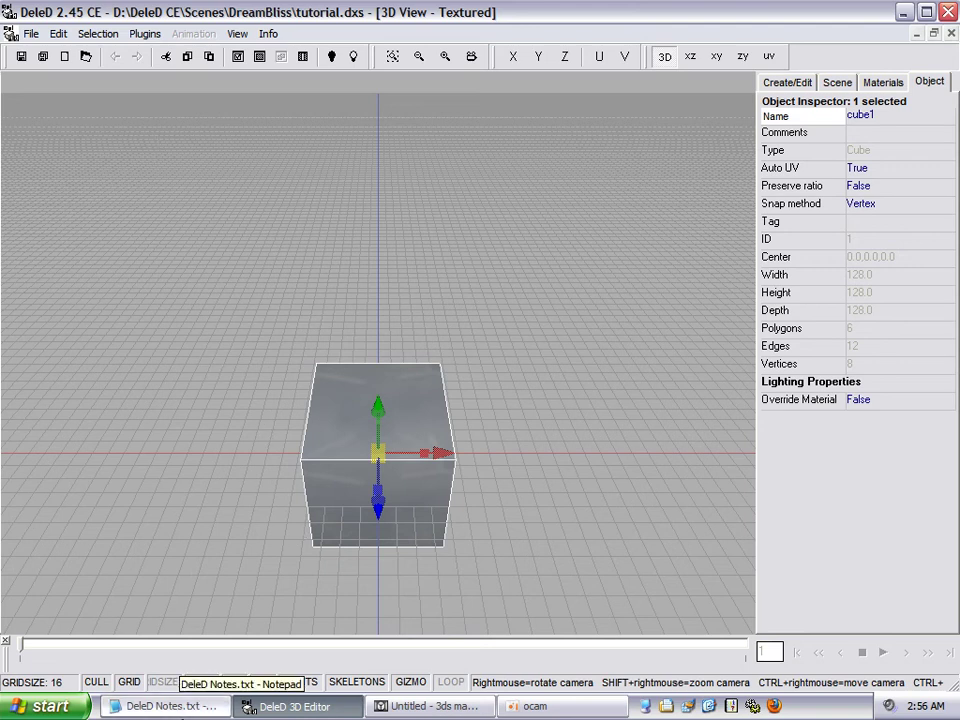
click(172, 714)
click(172, 714)
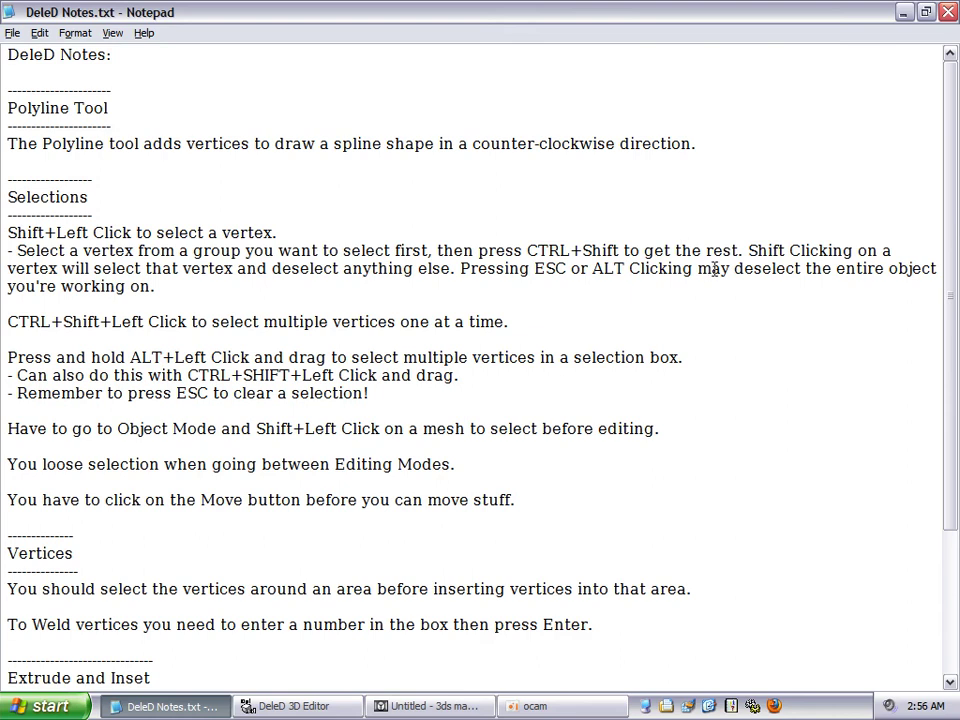
drag(953, 190, 957, 390)
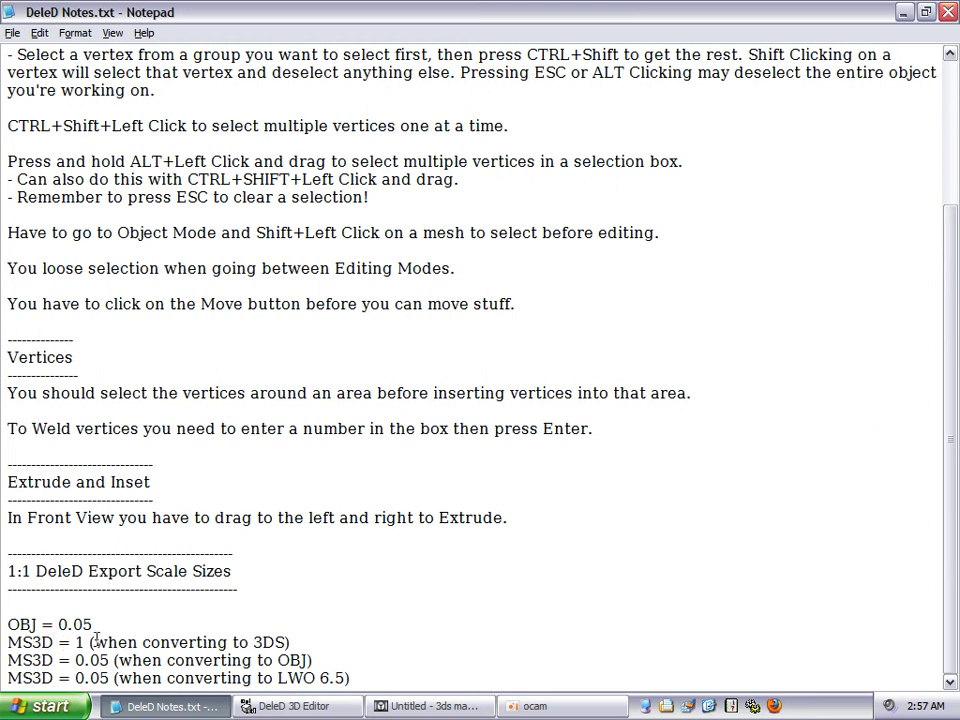
- Launch Biturn.exe from the folder D:\Biturn and close the folder window
click(651, 702)
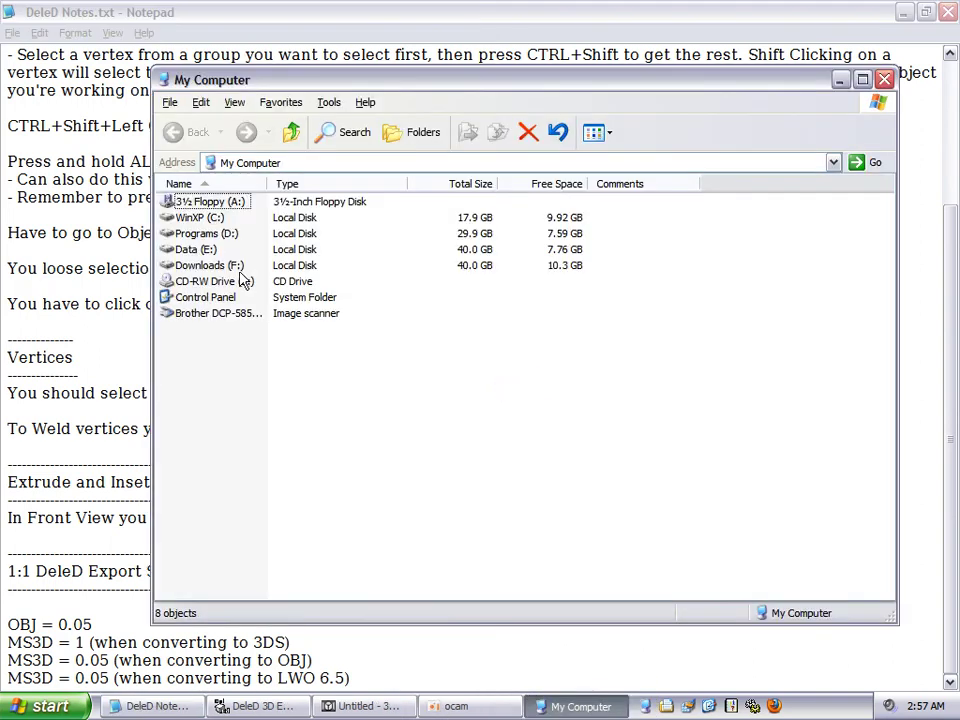
double_click(220, 232)
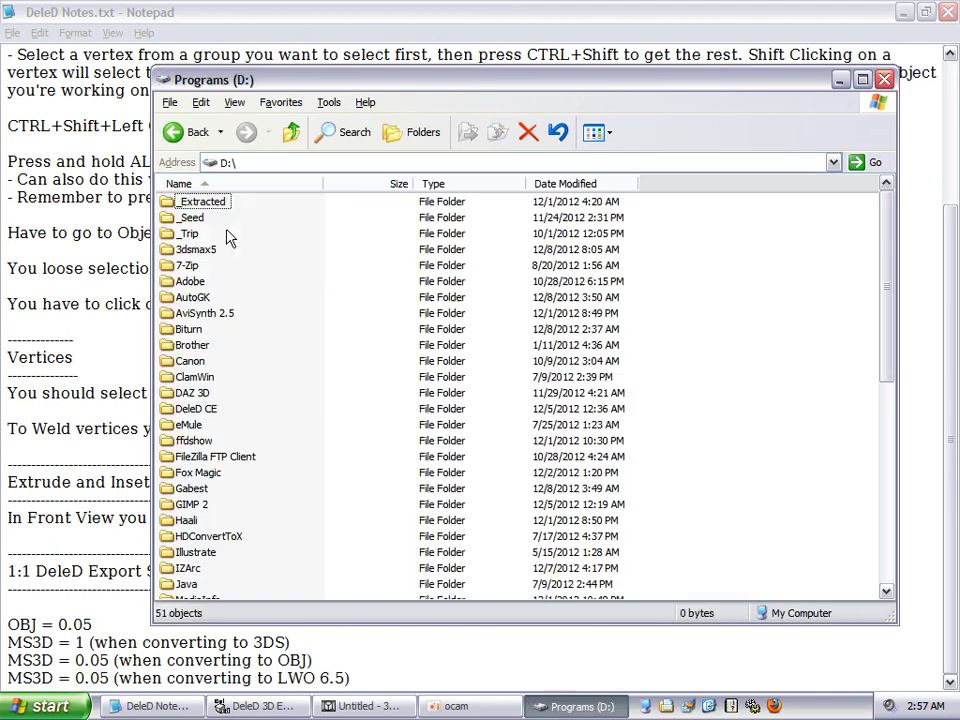
double_click(200, 329)
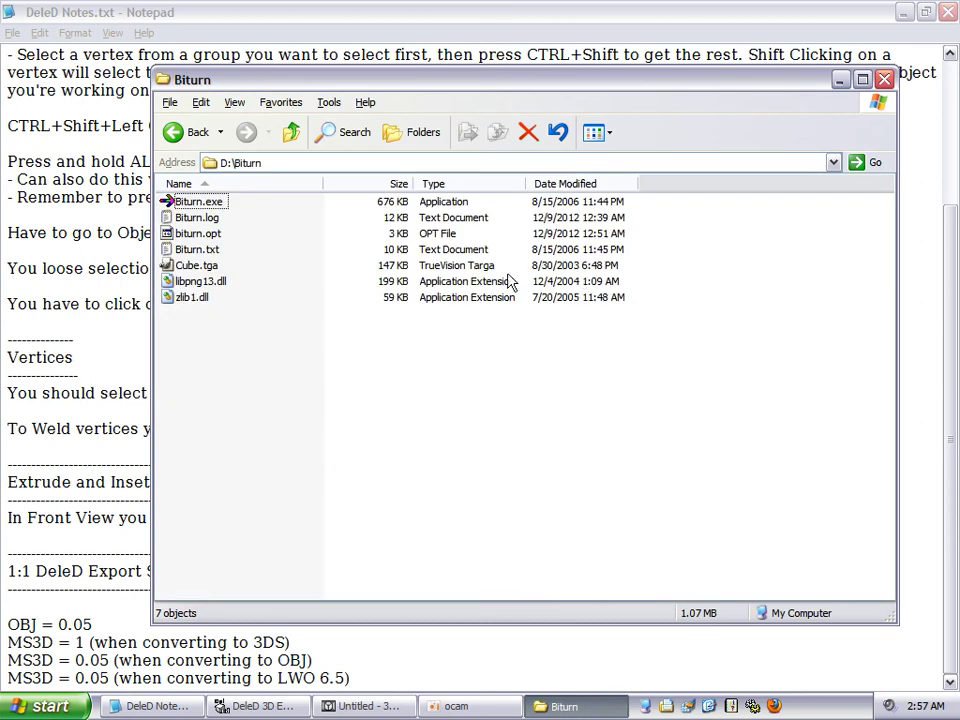
click(199, 203)
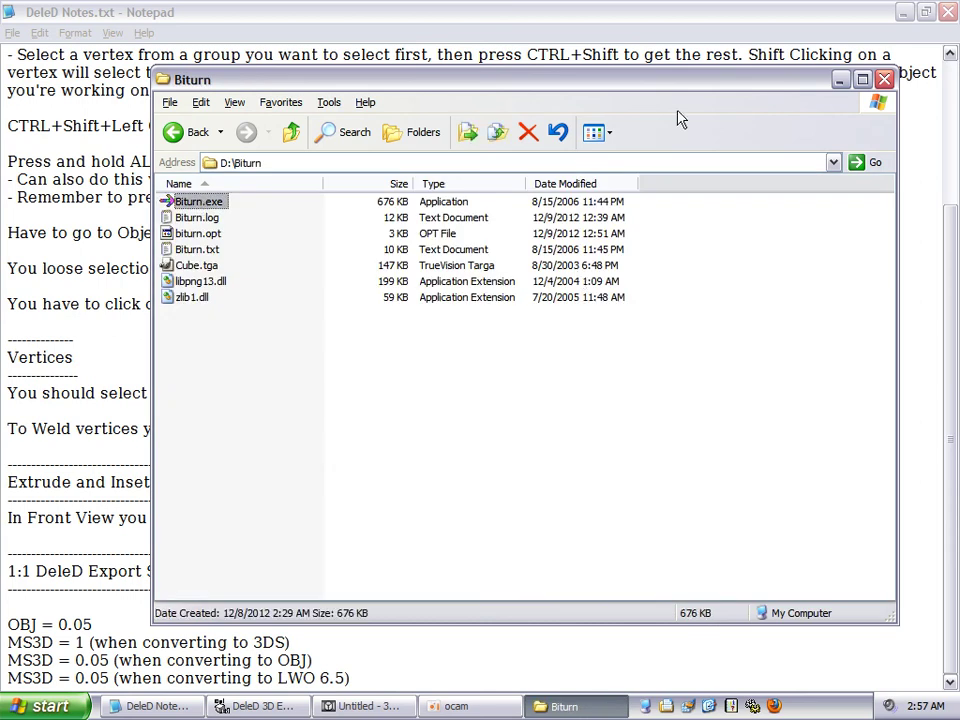
click(884, 79)
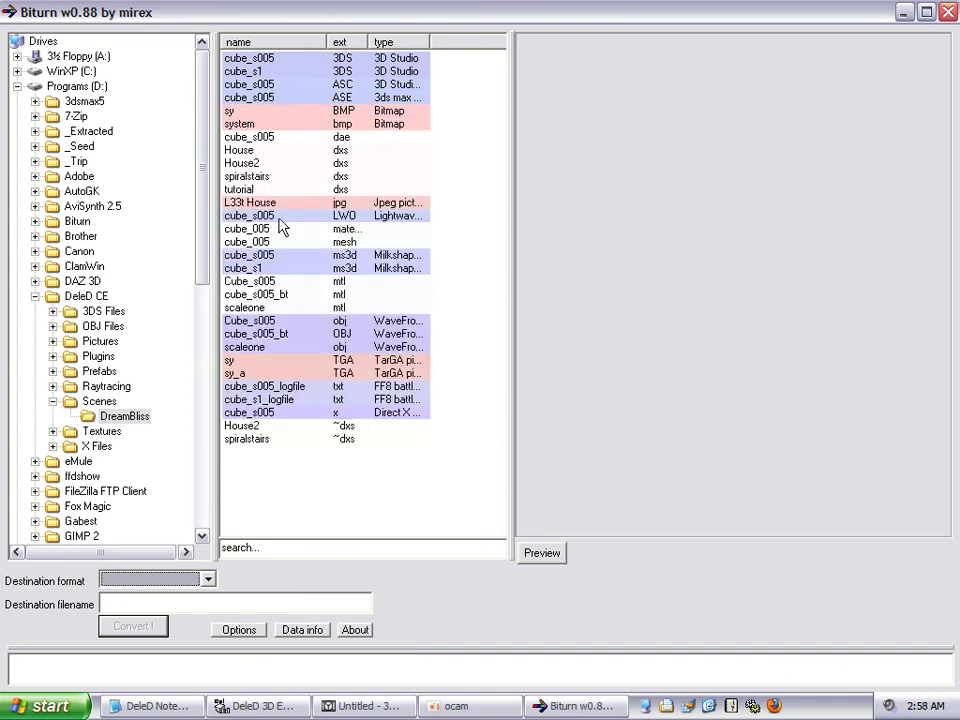
- Preview the cube_s005 ms3d file in Biturn and examine the destination formats offered for converting it
click(208, 580)
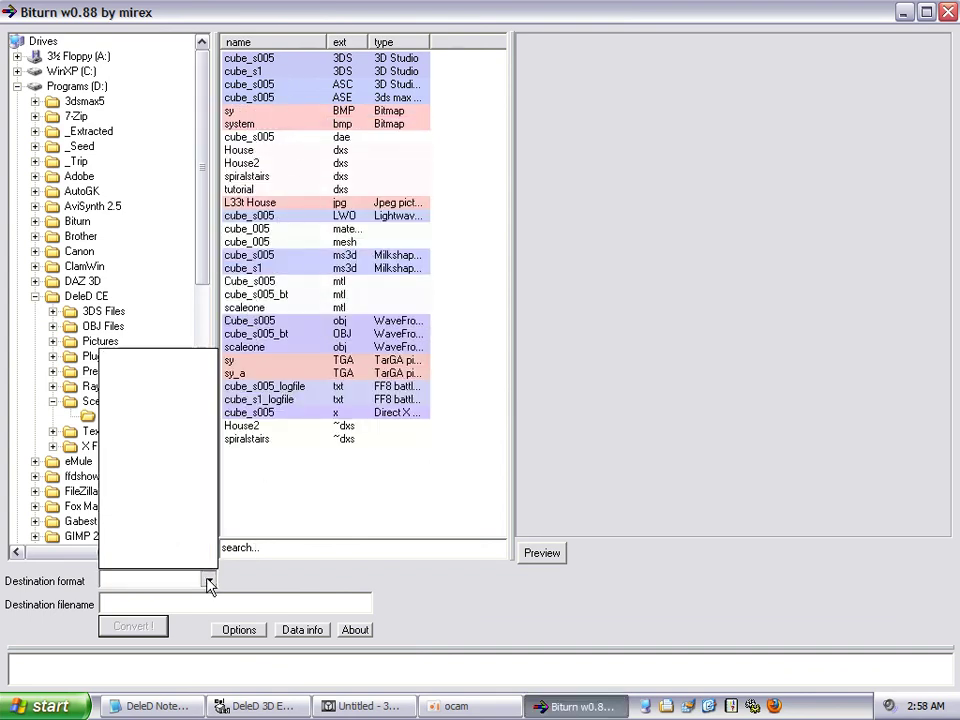
click(208, 583)
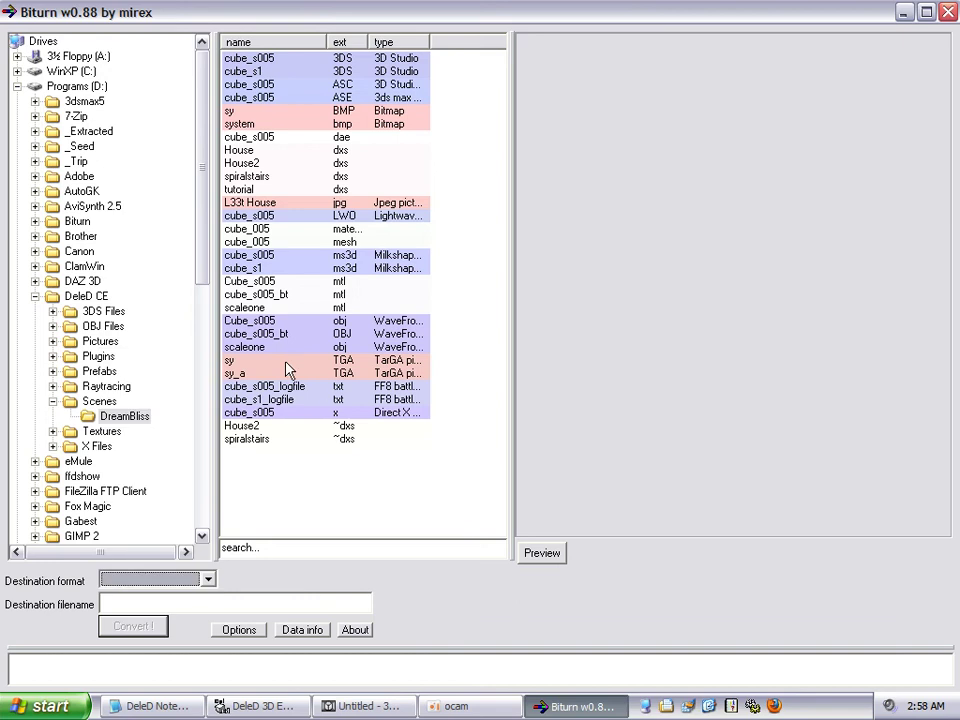
click(257, 256)
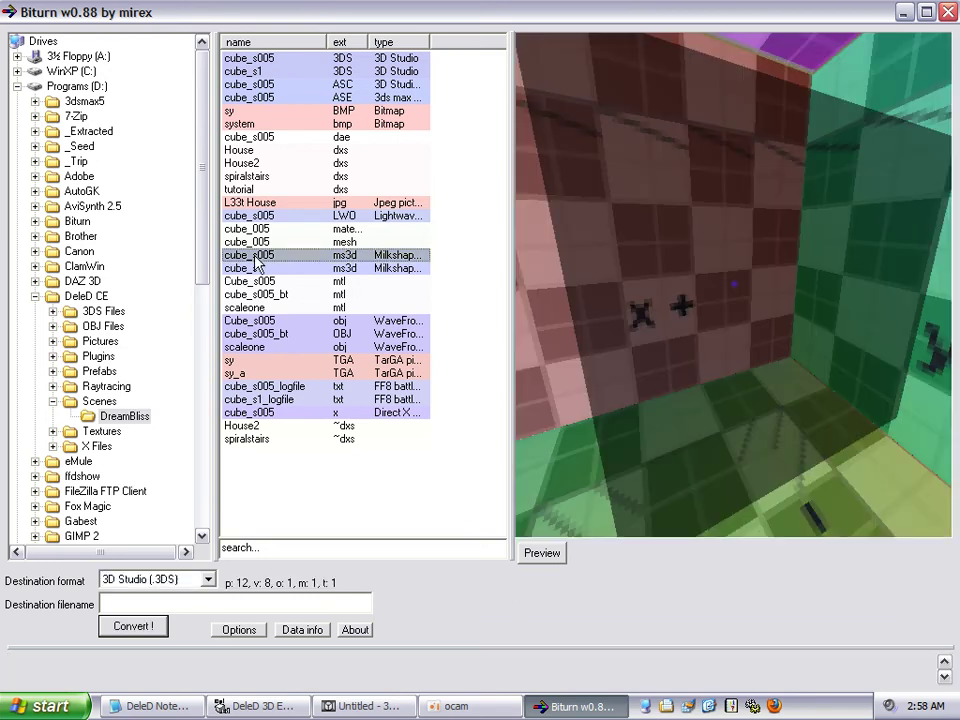
click(208, 580)
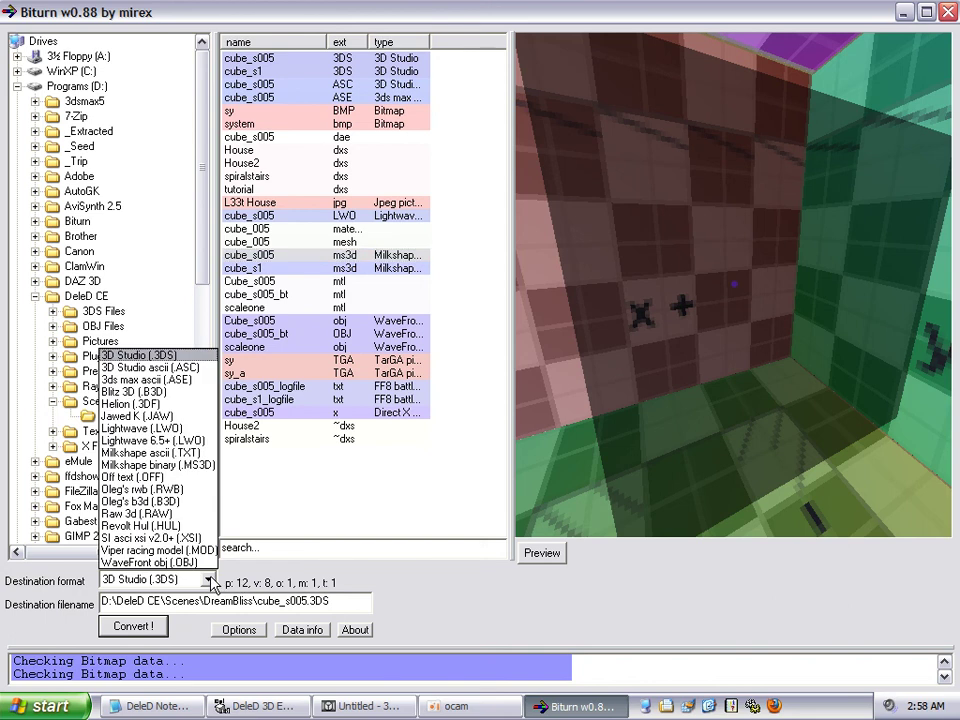
click(422, 546)
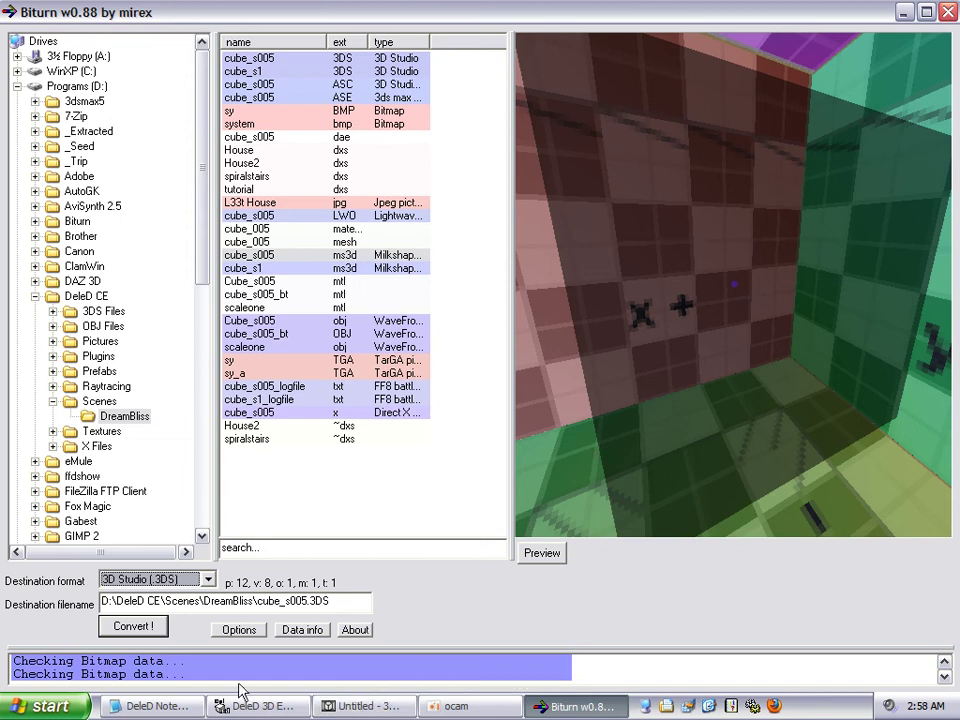
- Compare the export scale sizes in DeleD Notes.txt with DeleD's exporter plugins and Biturn's destination formats
click(150, 706)
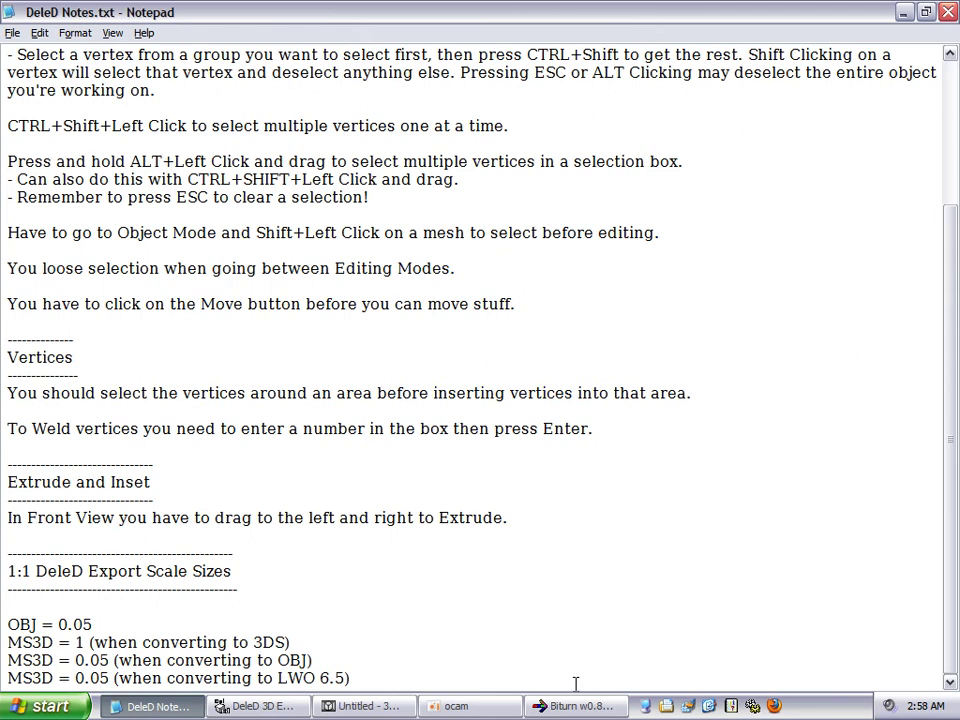
click(258, 706)
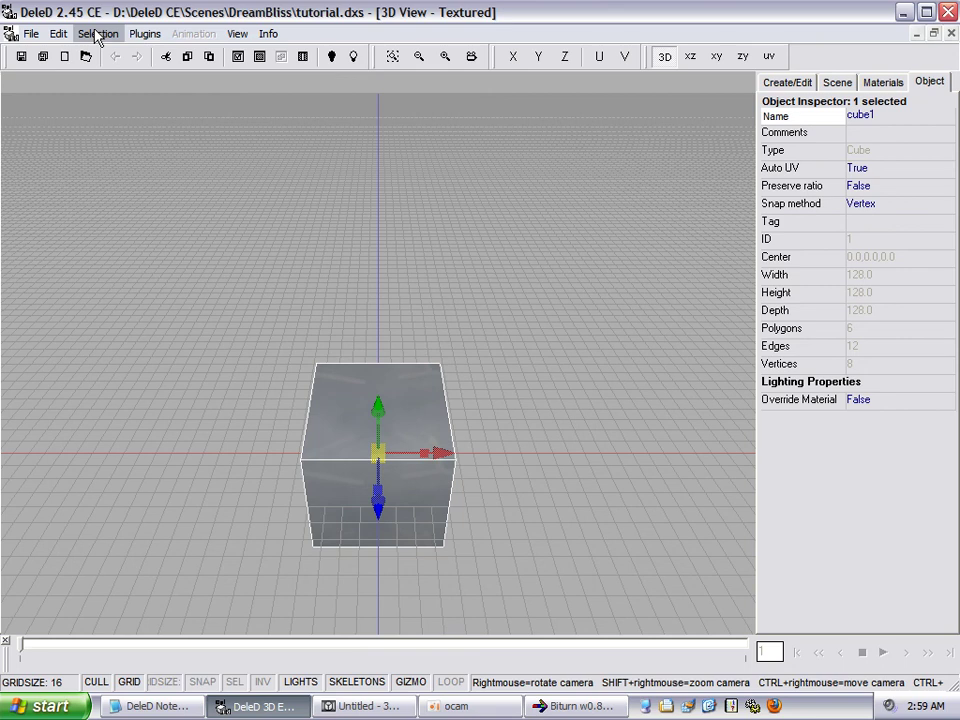
click(136, 35)
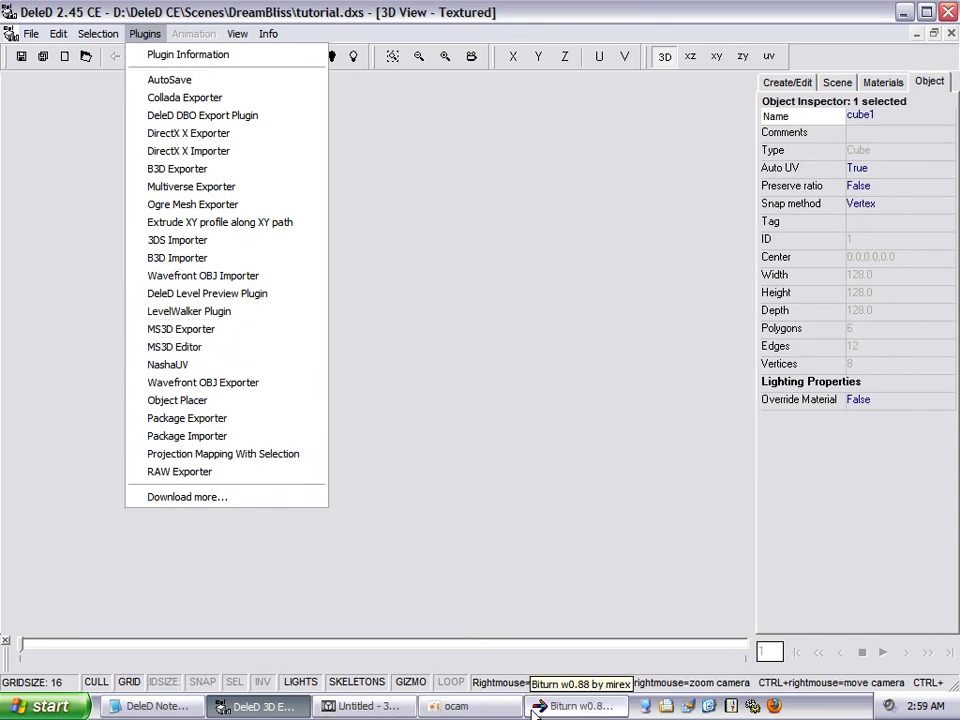
click(567, 712)
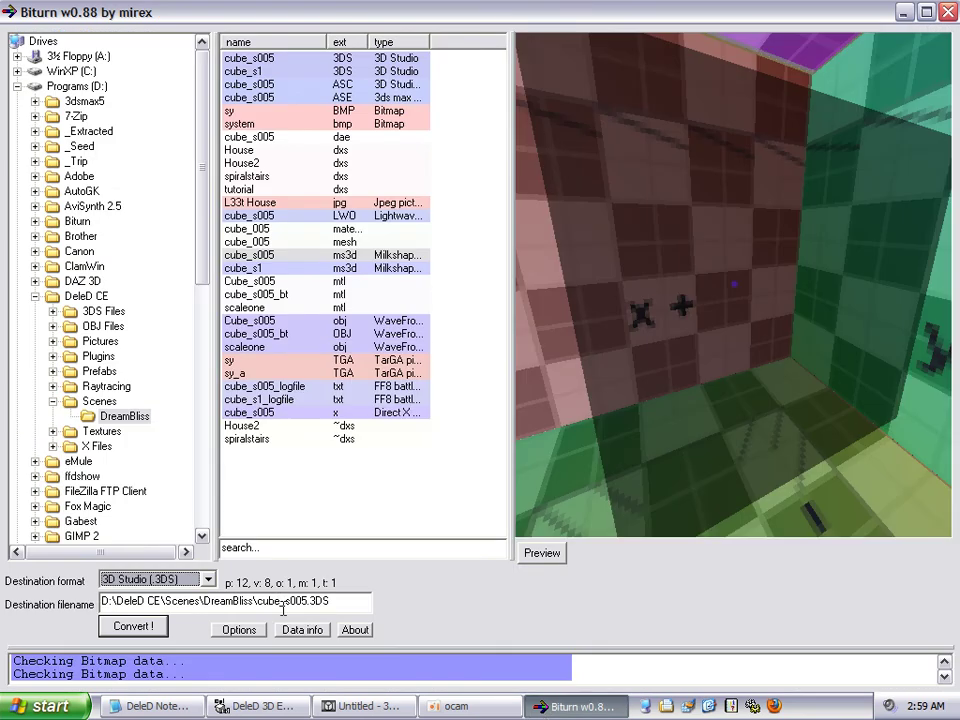
click(207, 580)
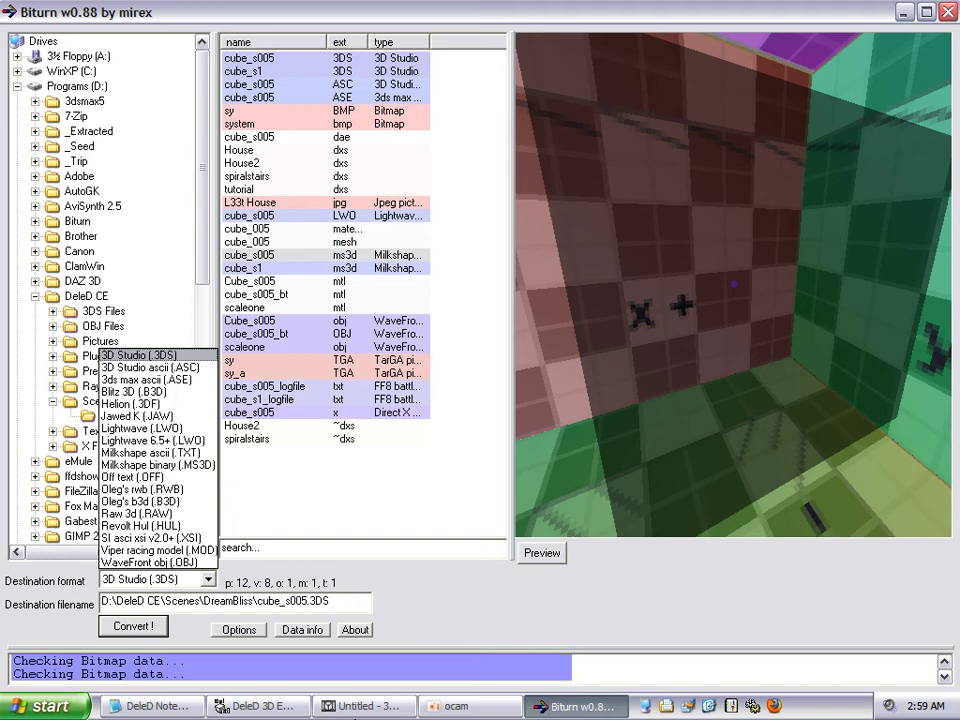
- Switch to DeleD and export the cube with the Wavefront OBJ Exporter to scaleone.obj at a scale of 0.05
click(255, 706)
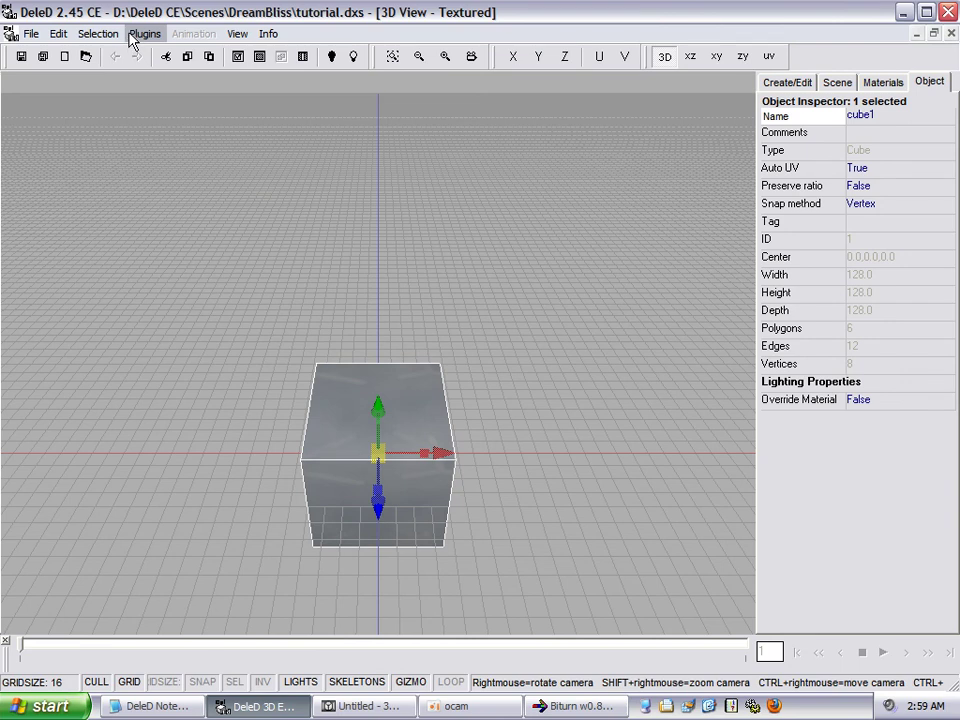
click(131, 40)
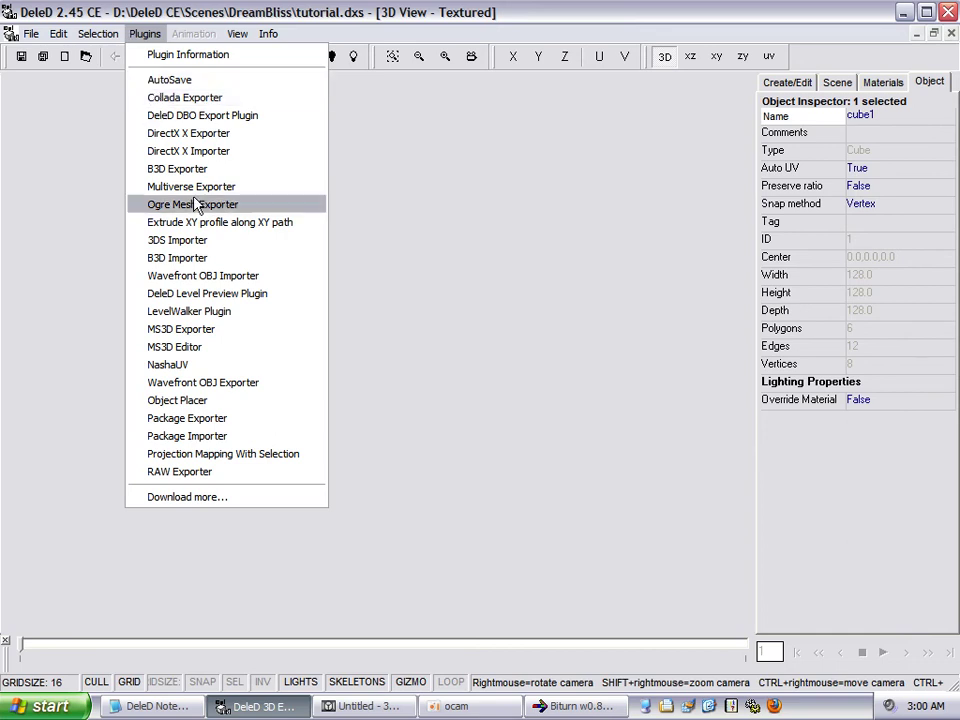
click(265, 395)
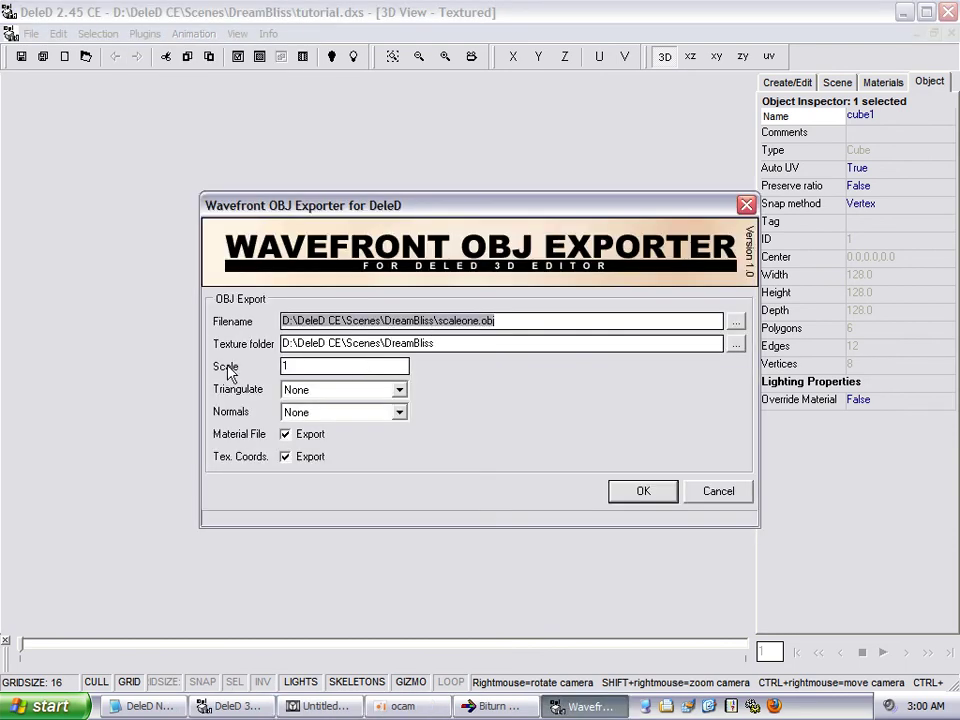
double_click(300, 366)
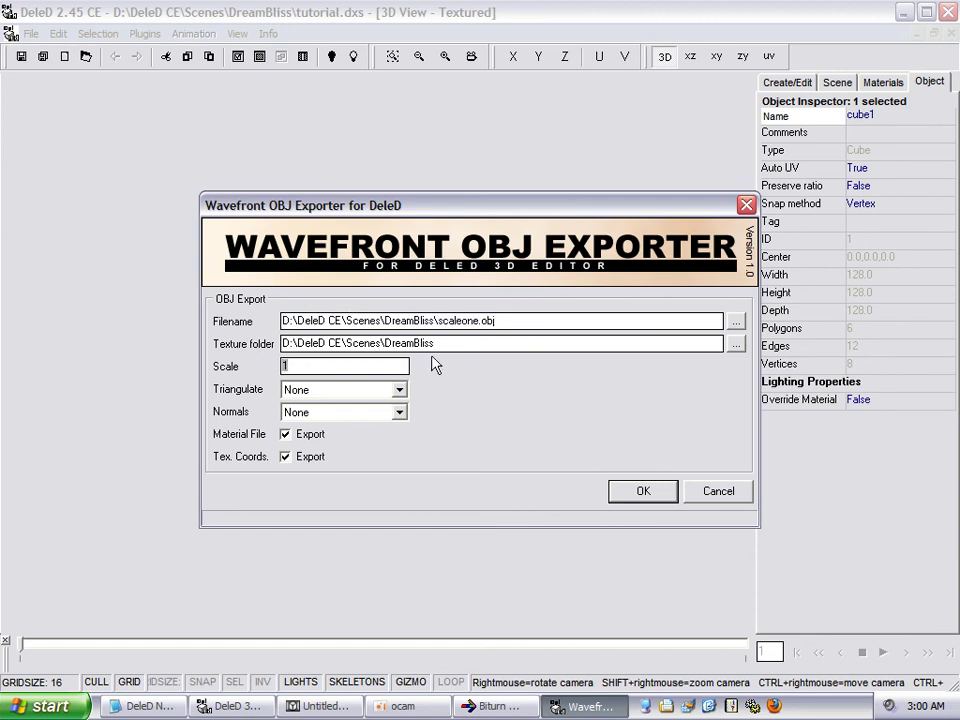
text(0.5)
key(BackSpace)
text(05)
click(636, 494)
click(634, 497)
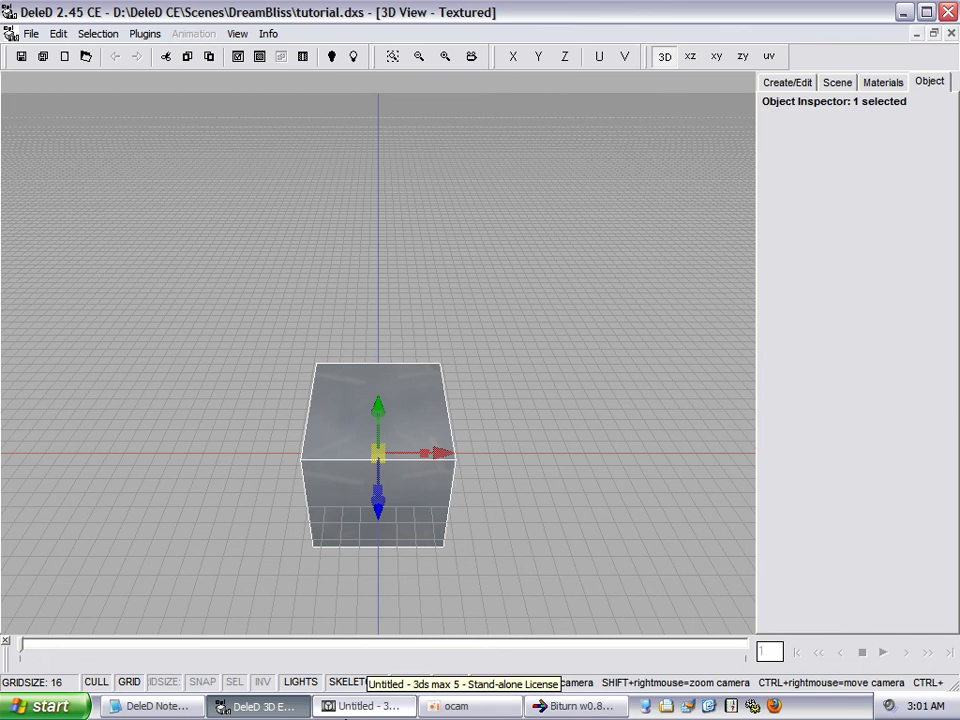
- Switch to 3ds max, clear the old cube and box from the scene, and import scaleone.obj from the DreamBliss folder
click(367, 706)
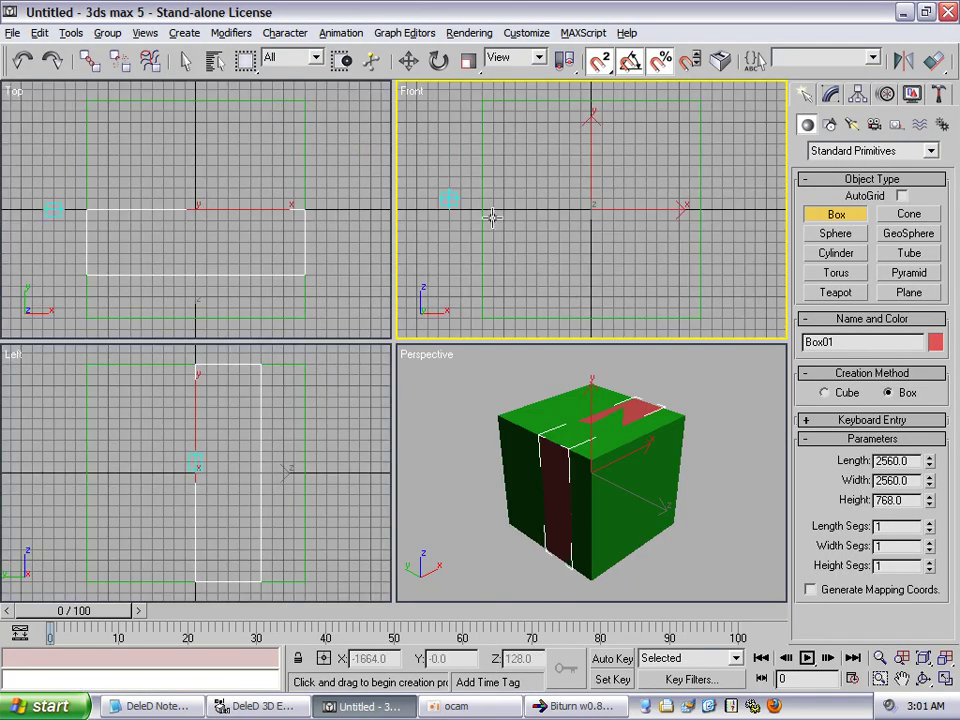
click(21, 57)
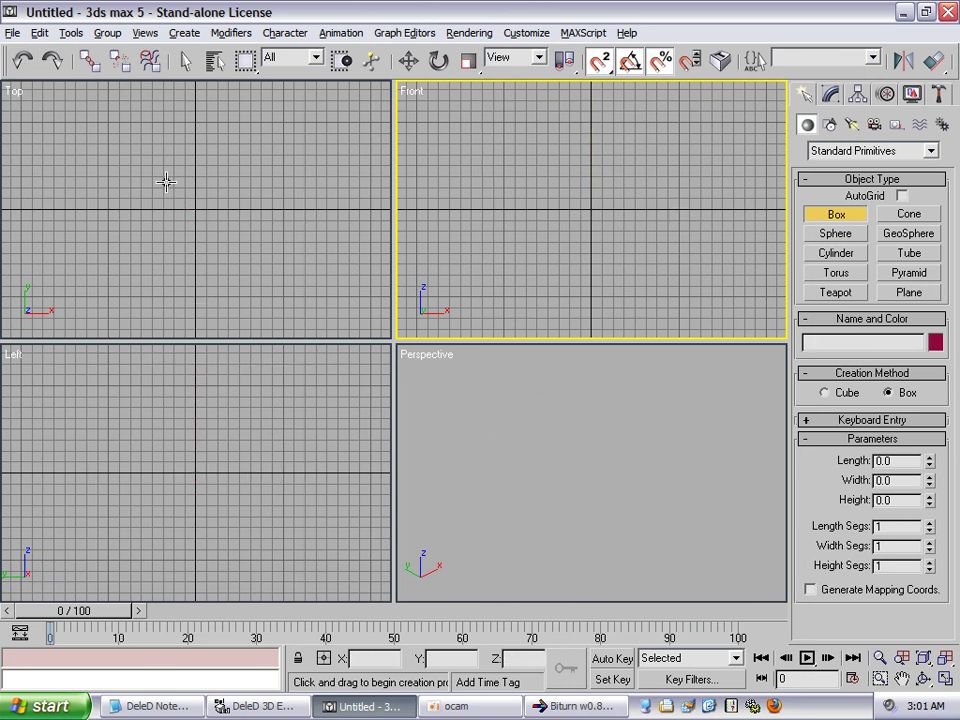
click(12, 32)
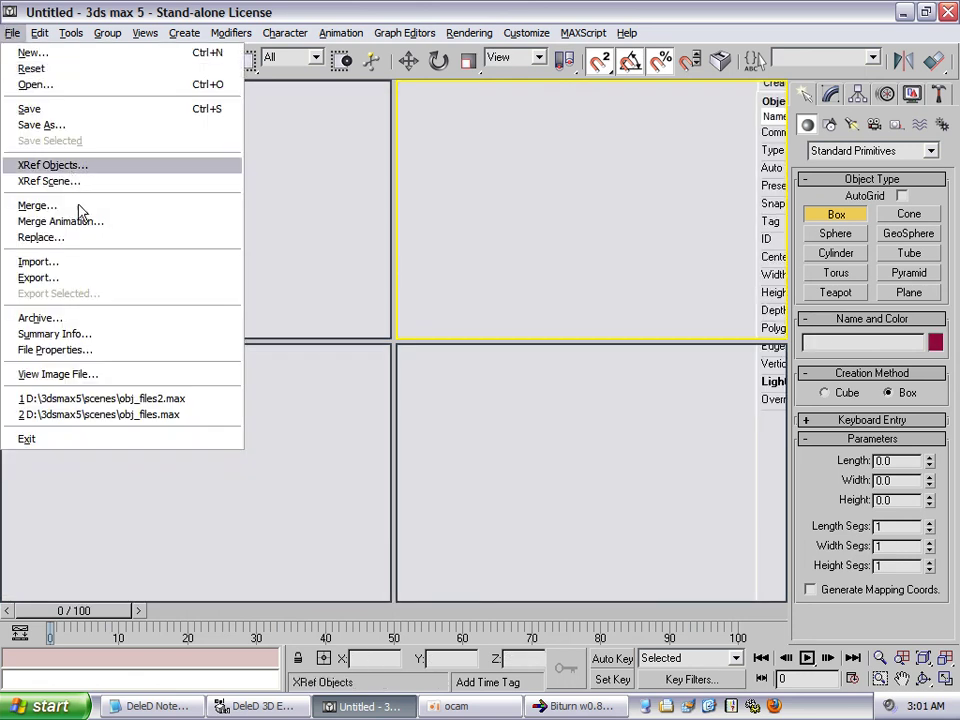
click(38, 261)
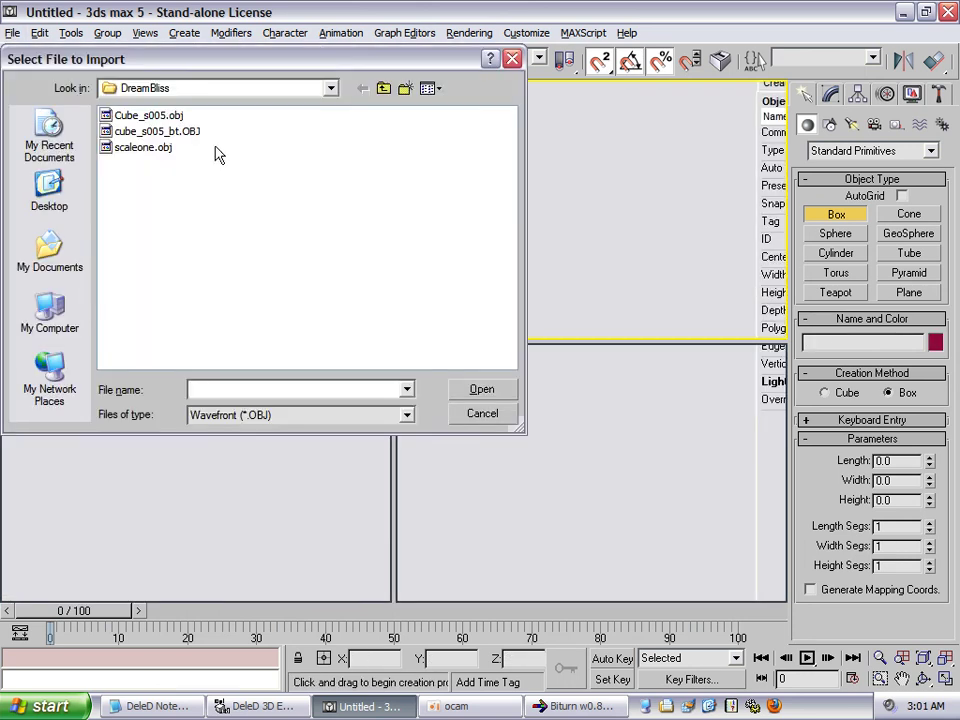
click(150, 150)
double_click(150, 150)
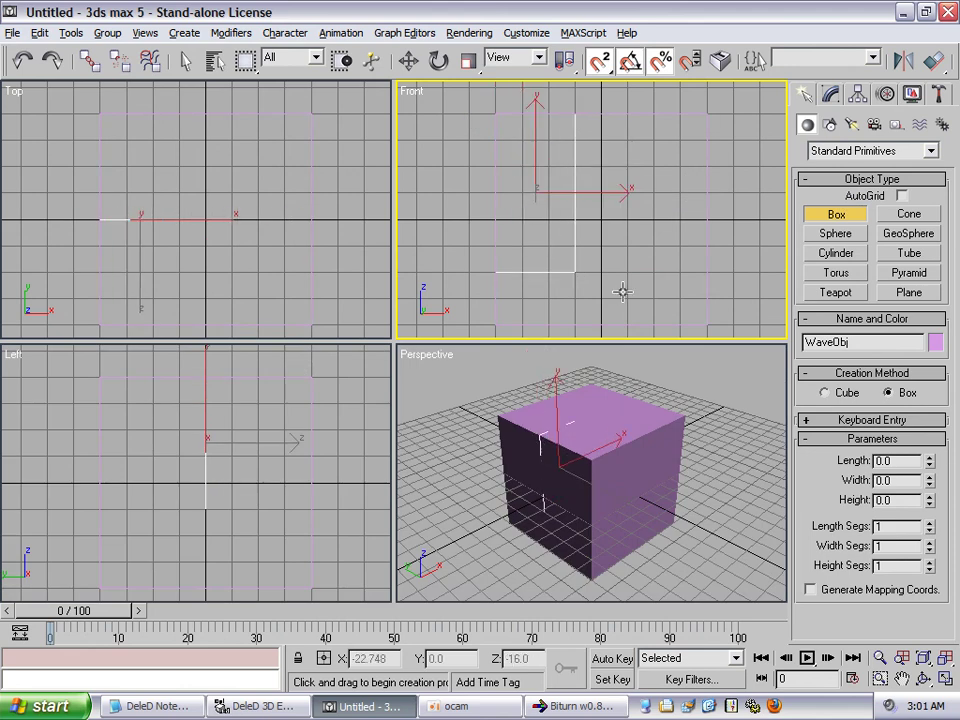
- Draw a box over the imported cube's outline in the Front viewport, about 128 long, 128 wide and 32 high
drag(724, 323, 710, 322)
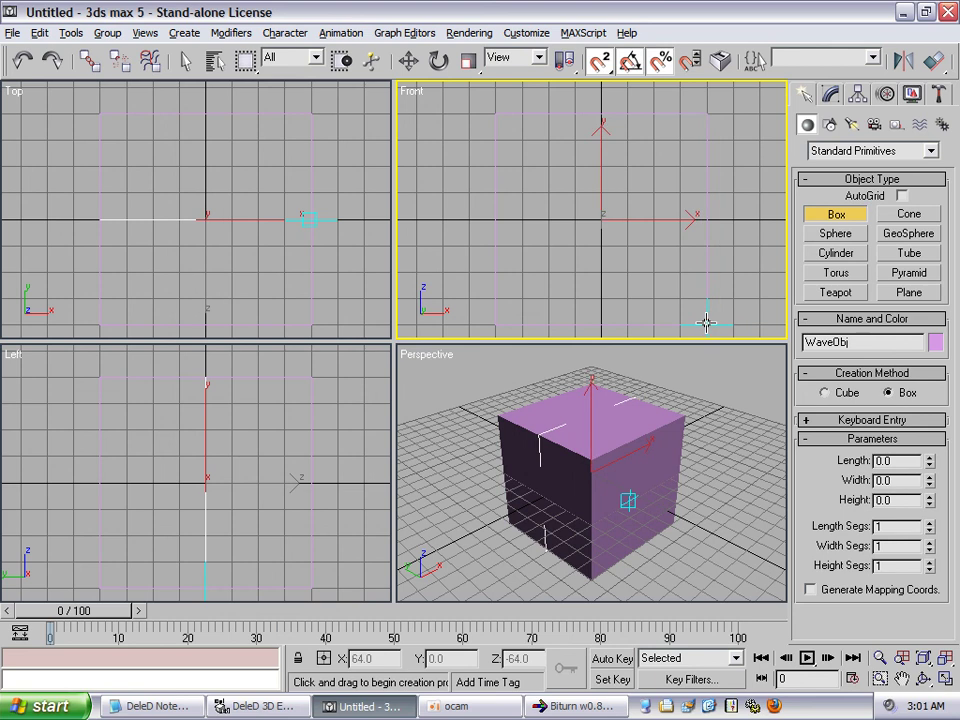
click(693, 271)
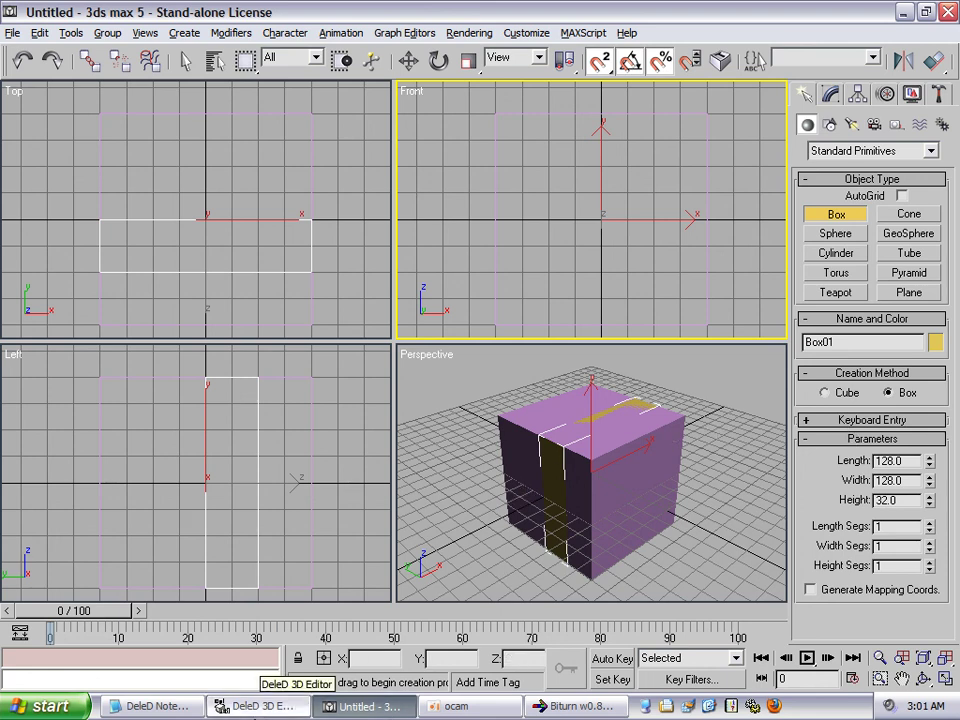
- Switch to DeleD and examine the scale settings in the Collada, DirectX X and Ogre Mesh exporters without exporting
click(252, 711)
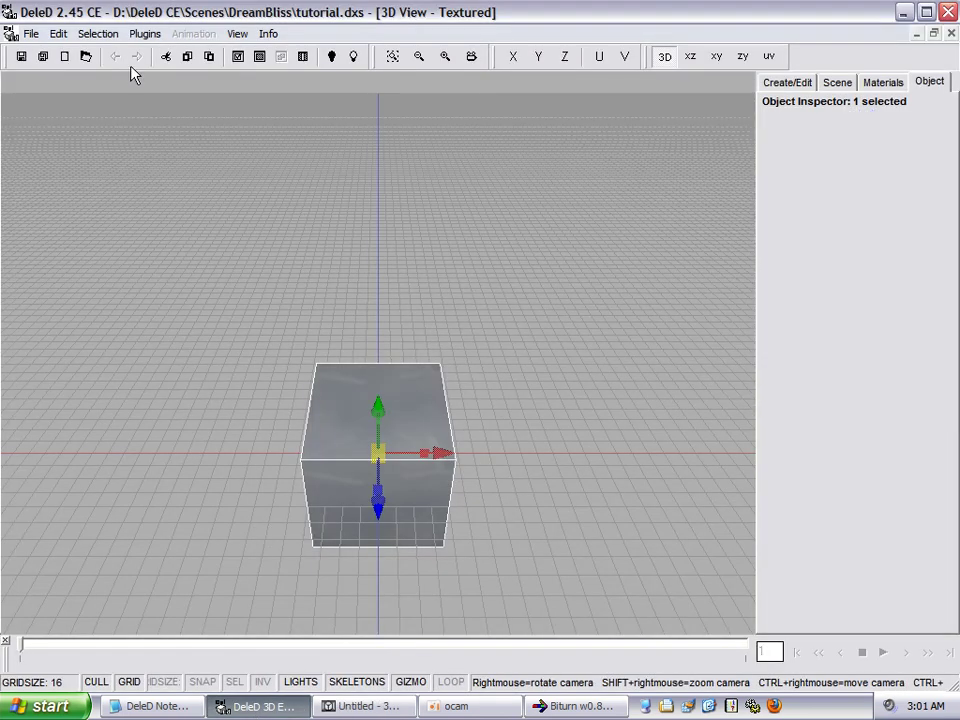
click(148, 34)
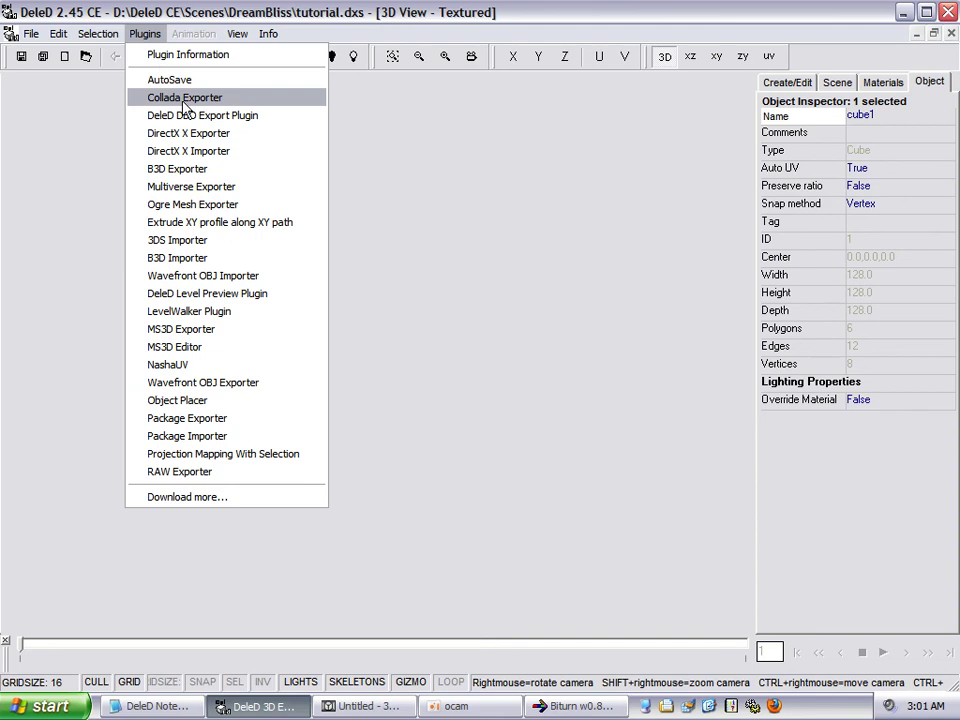
click(185, 99)
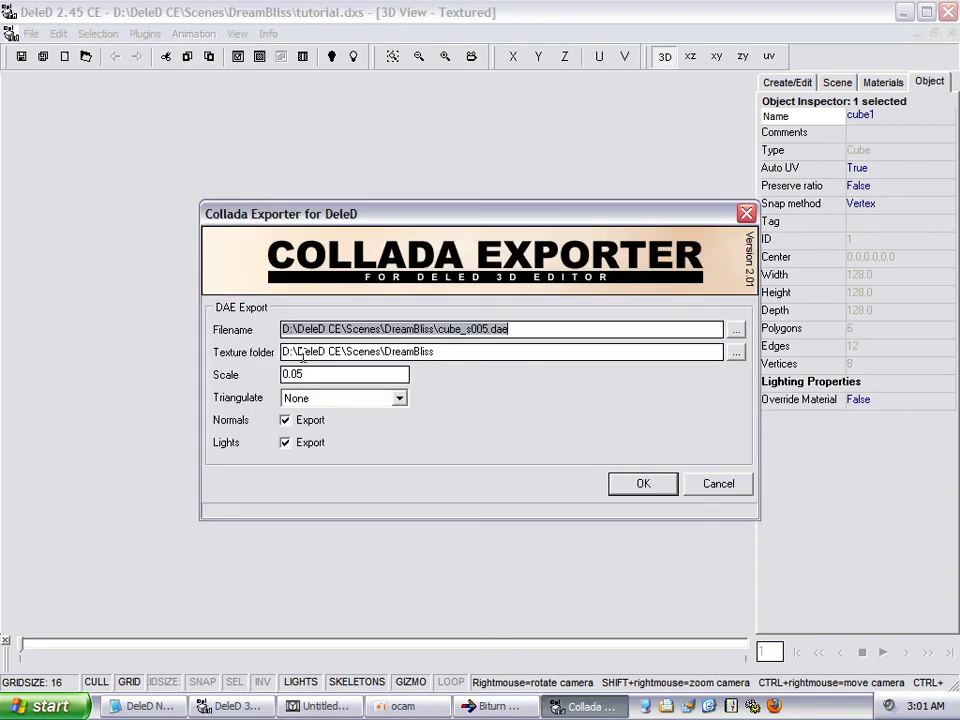
click(716, 487)
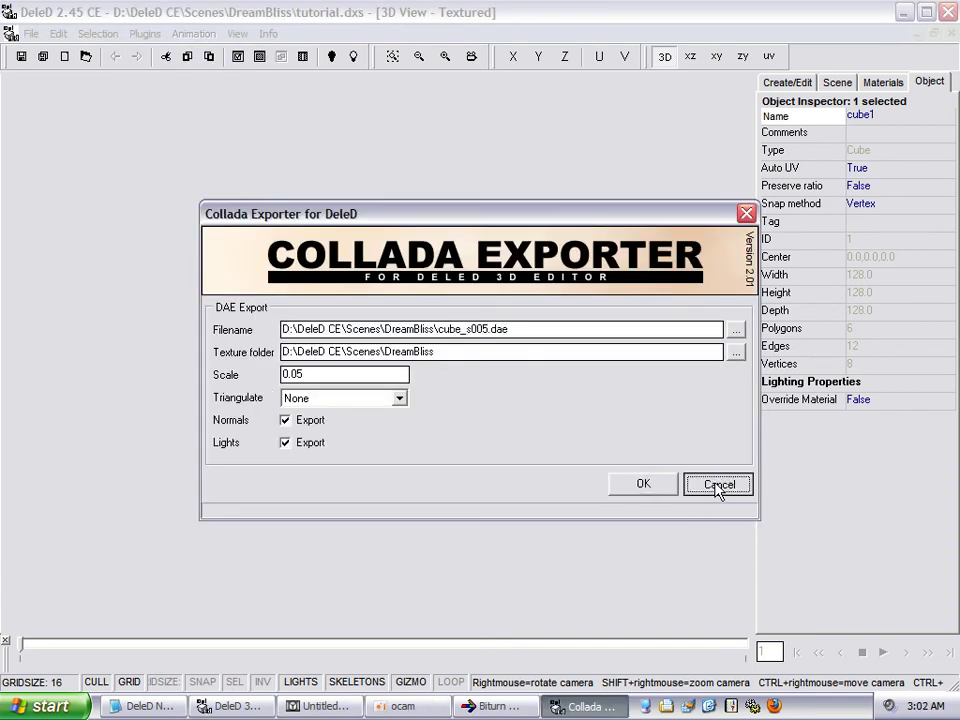
click(140, 34)
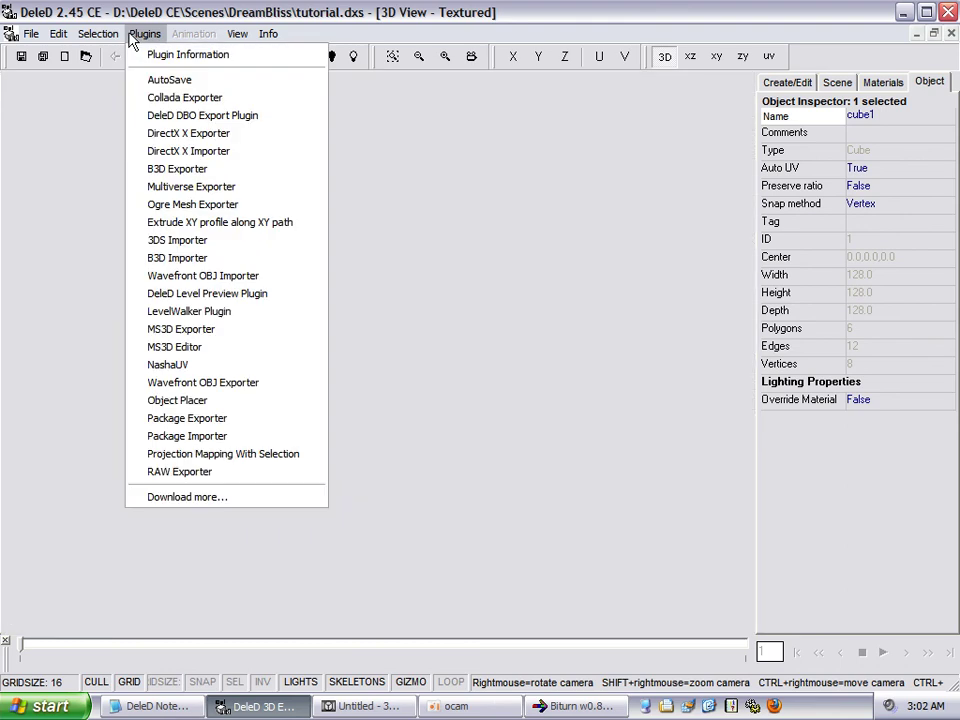
click(196, 116)
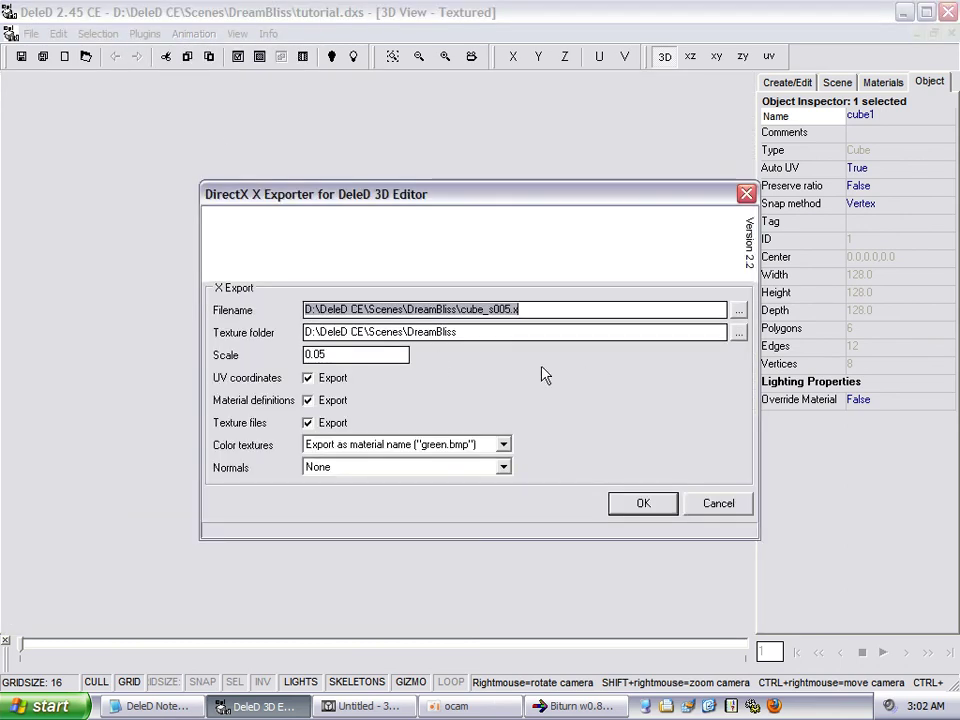
click(714, 502)
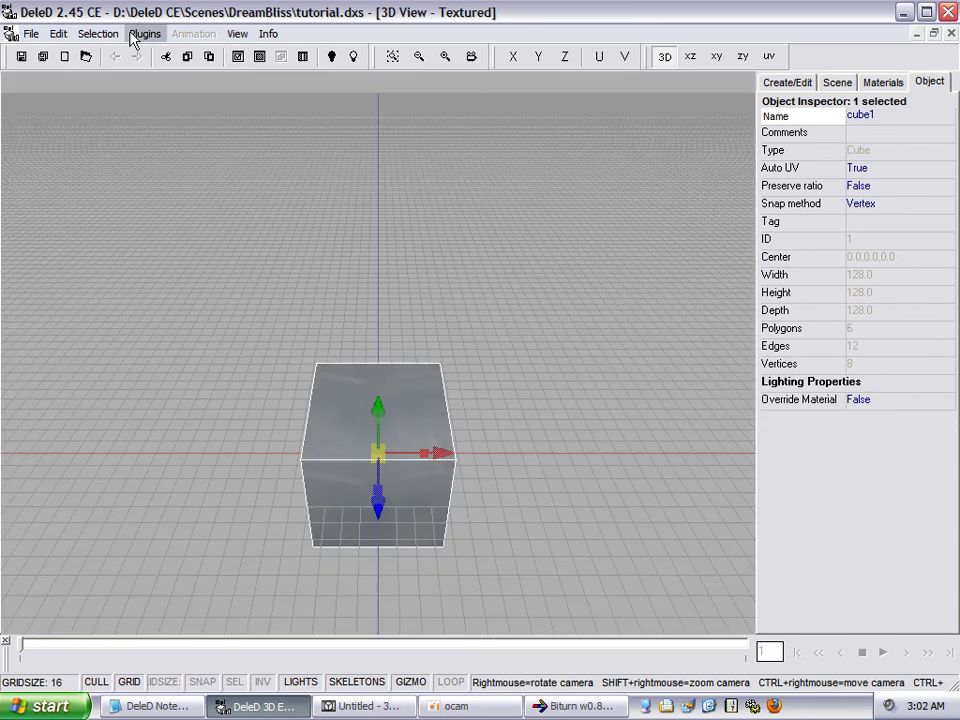
click(135, 35)
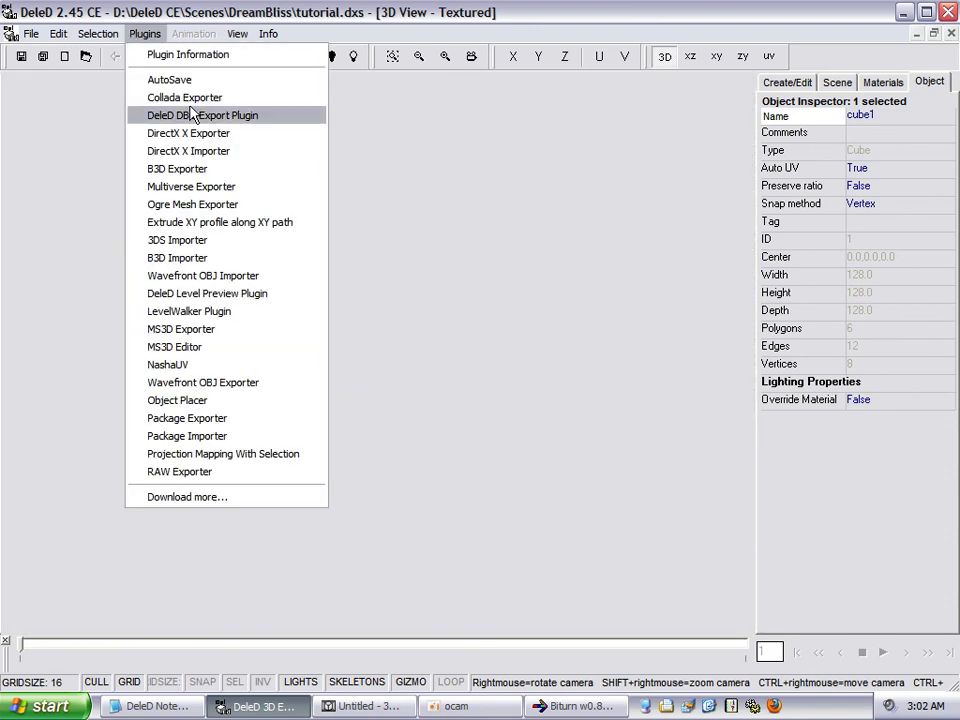
click(255, 206)
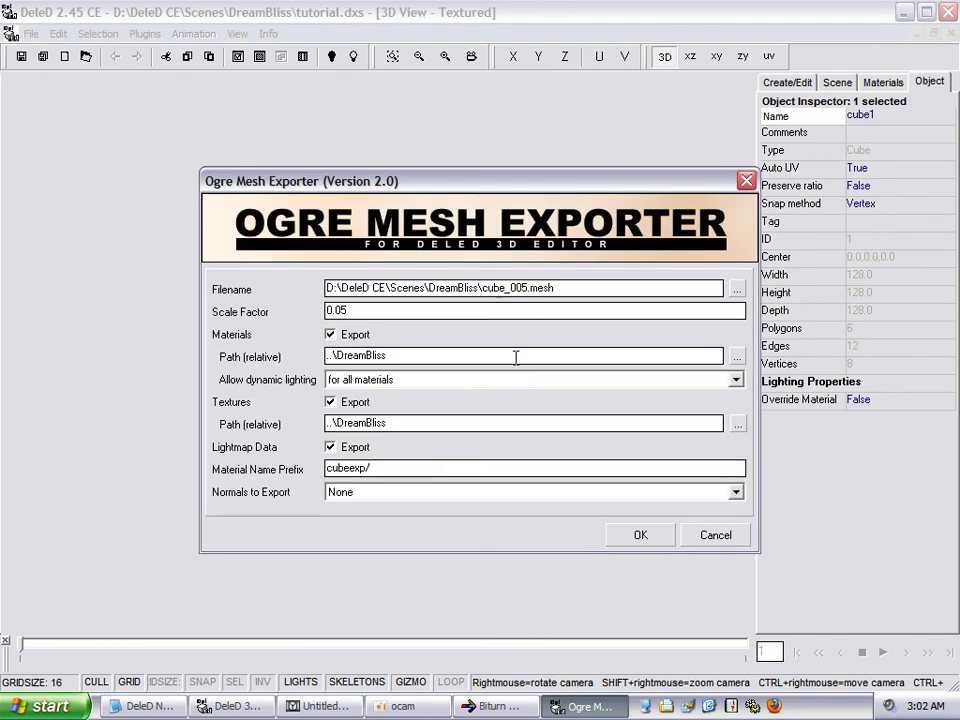
click(715, 535)
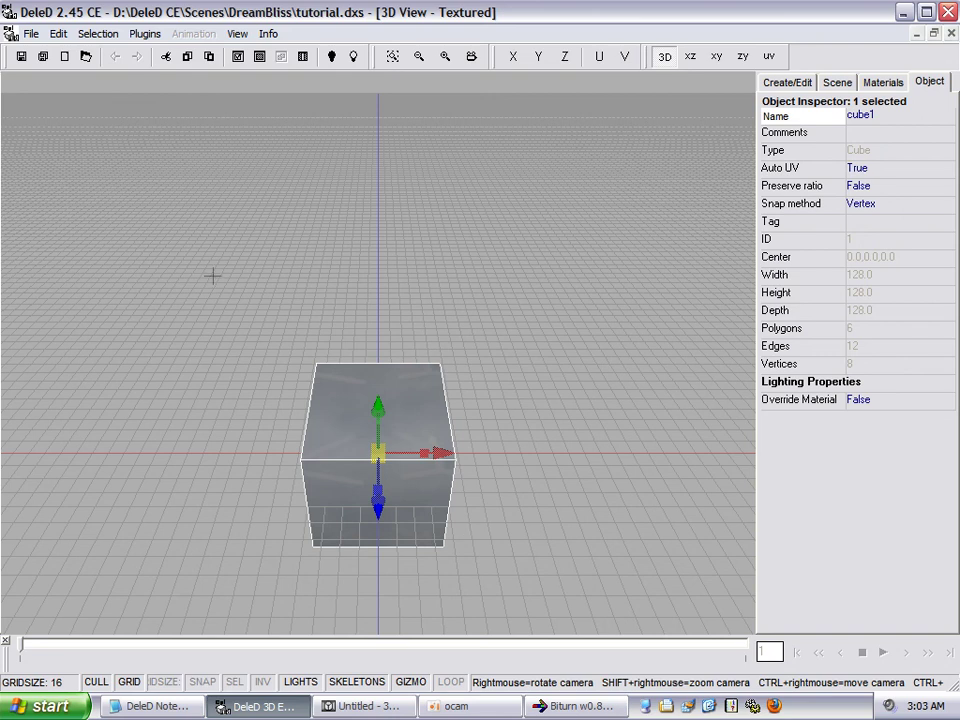
- Switch to 3ds max, undo the box and imported cube, and import the OBJ model from the Sandbox packages/models/dreambliss folder
click(365, 706)
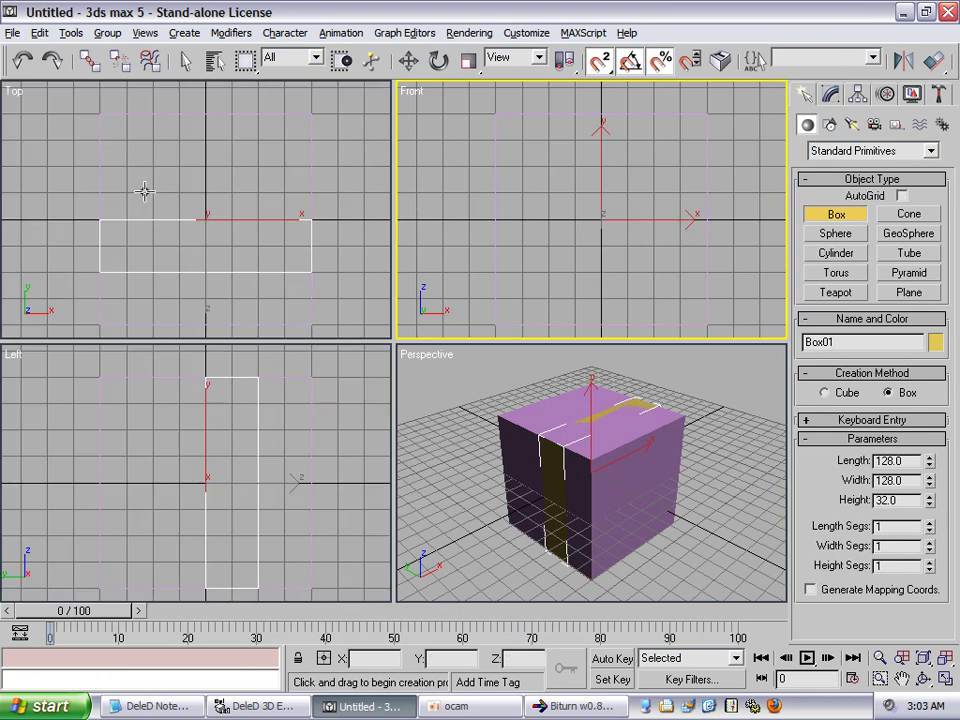
click(24, 62)
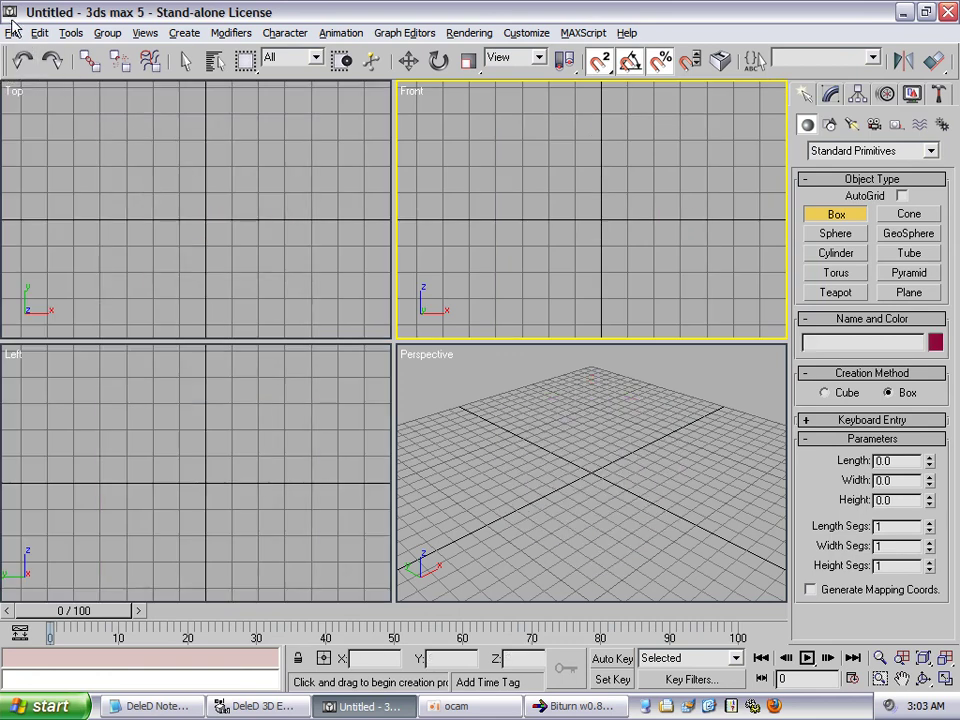
click(12, 32)
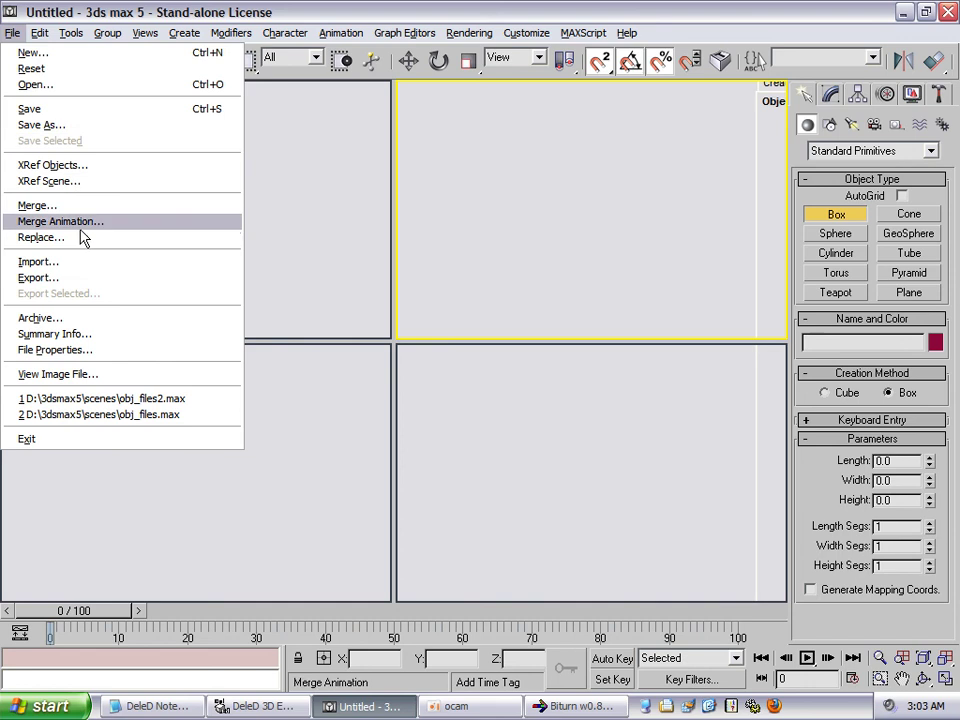
click(81, 261)
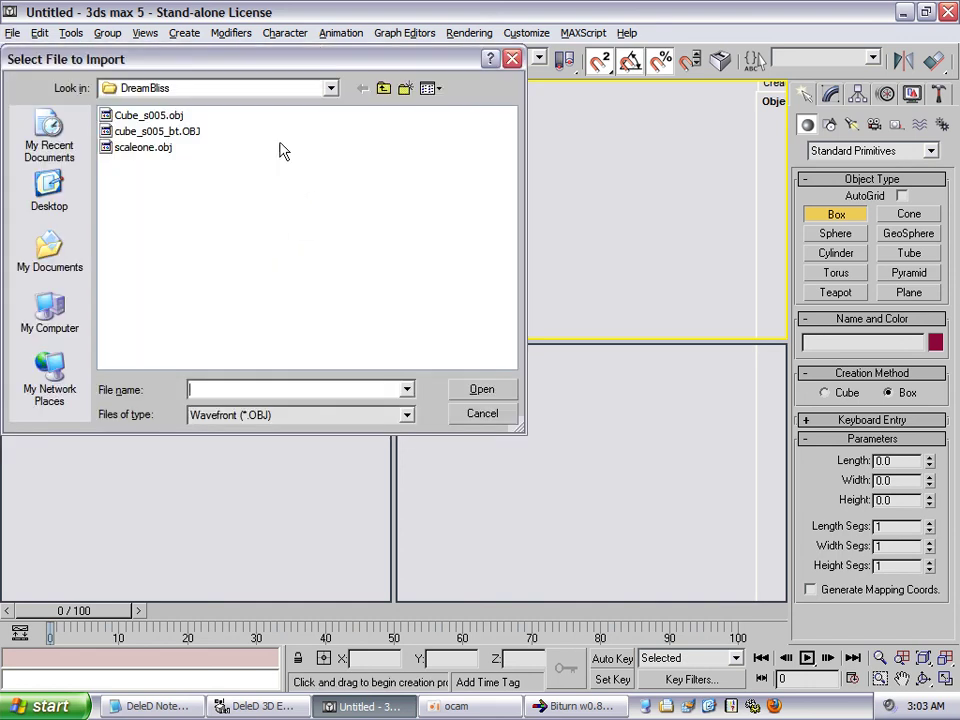
click(385, 92)
click(385, 92)
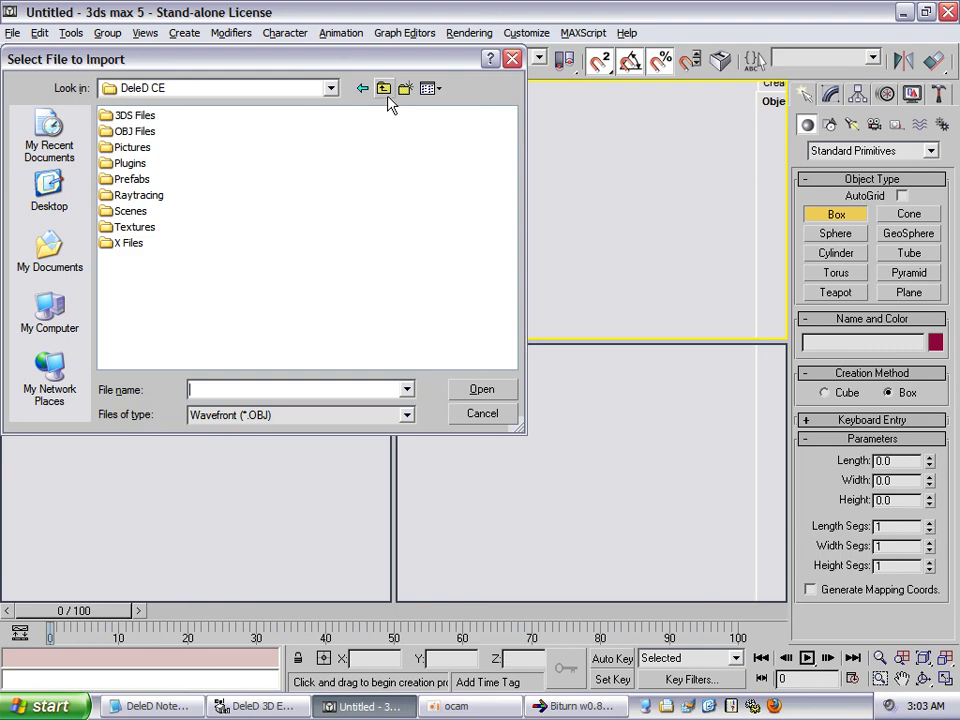
click(385, 92)
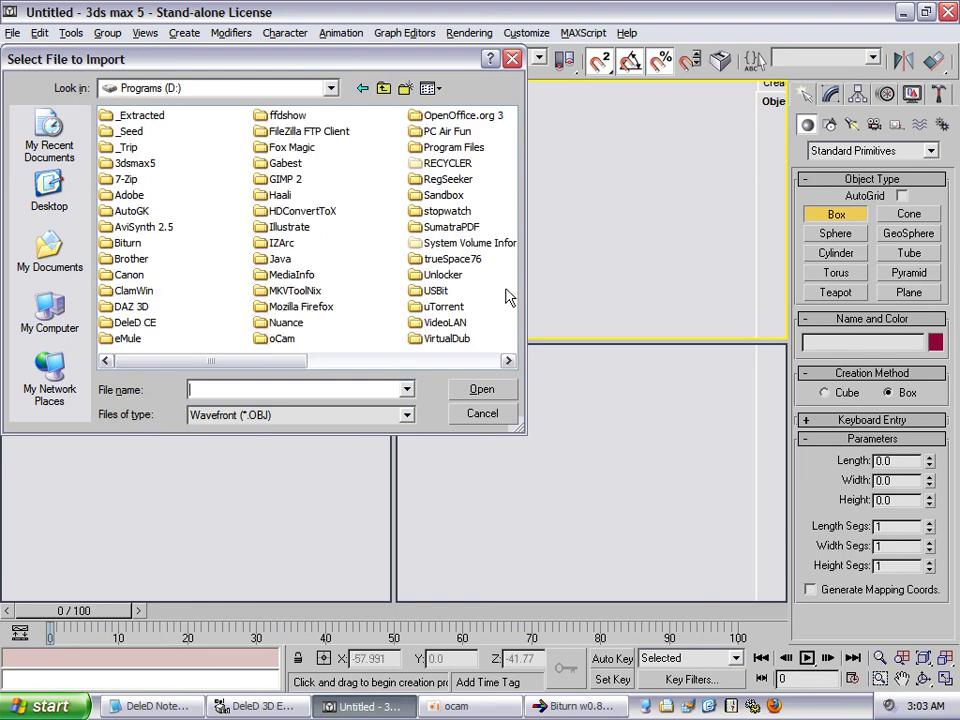
double_click(446, 195)
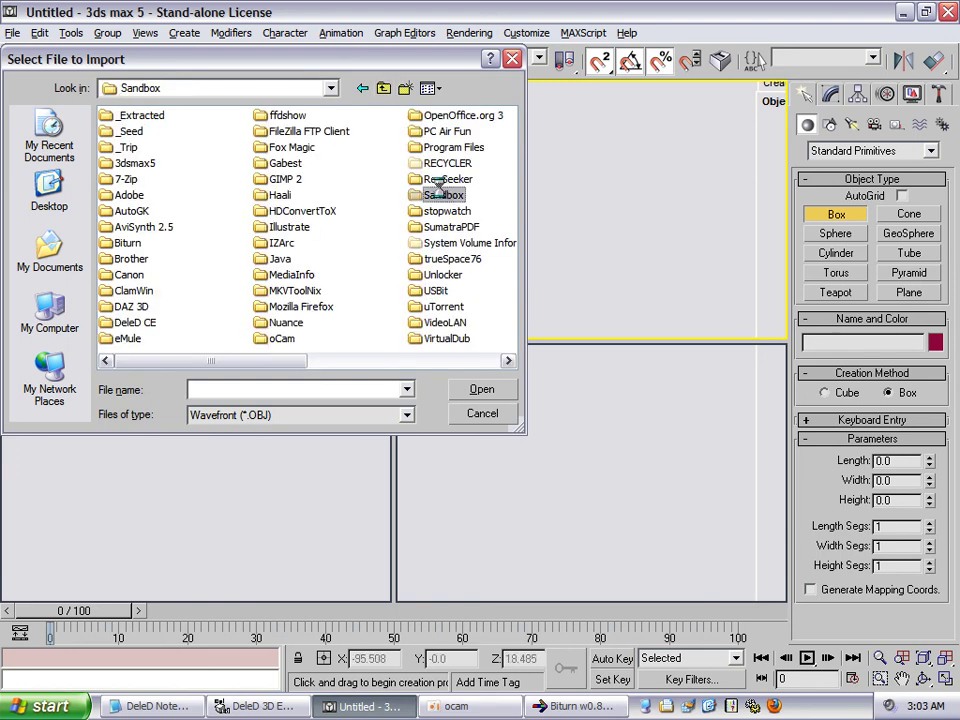
double_click(133, 195)
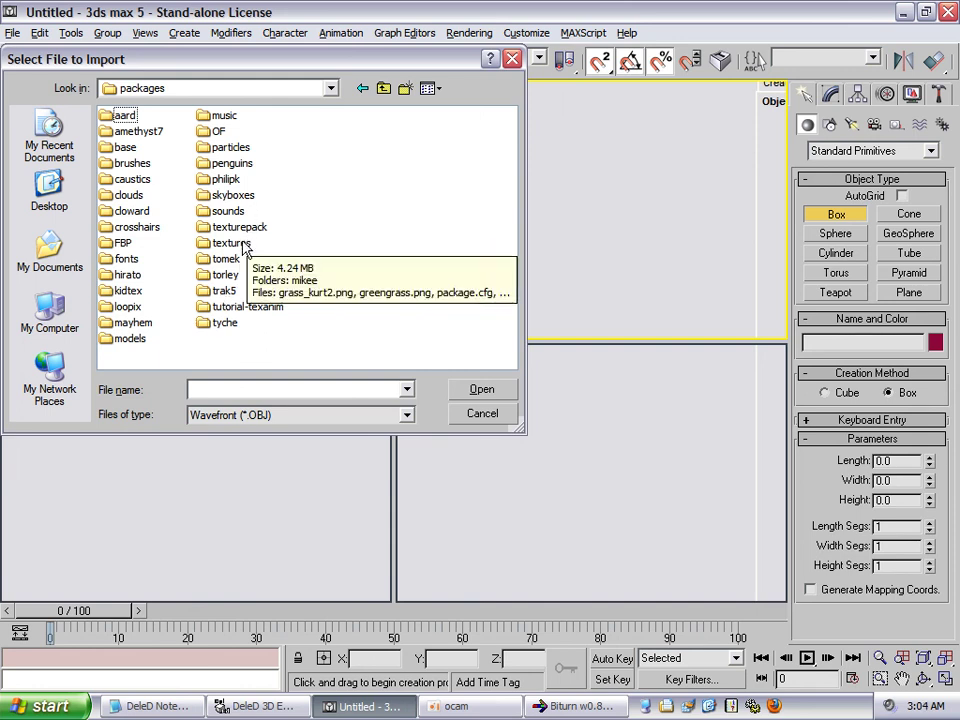
double_click(129, 340)
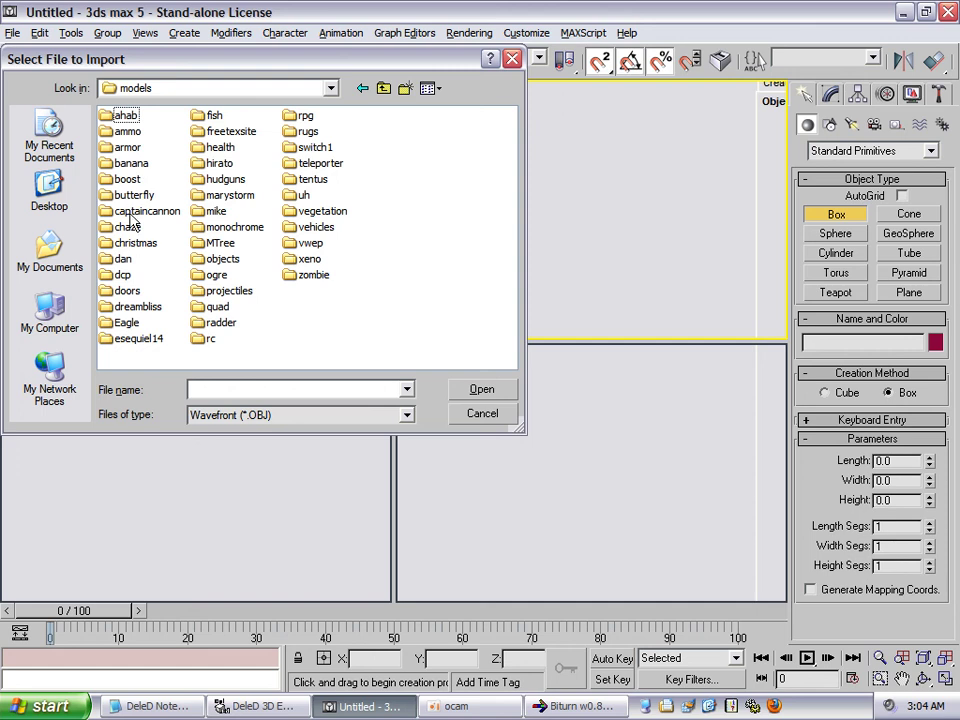
double_click(146, 306)
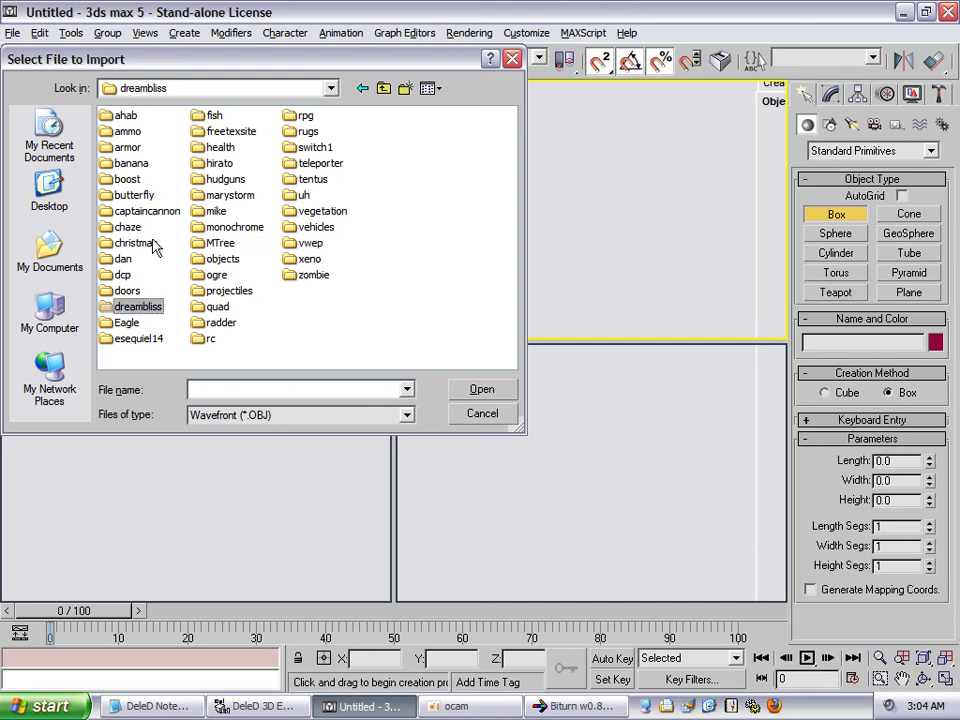
double_click(131, 117)
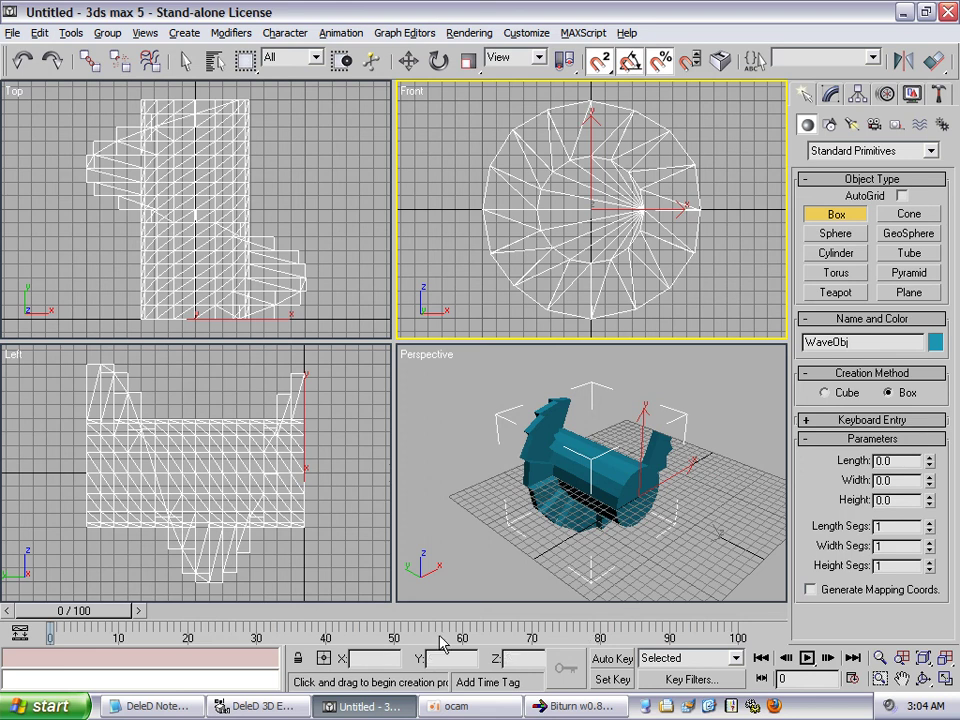
- Switch to DeleD and examine the cube against the grid in the top view, up close and from farther out
click(262, 706)
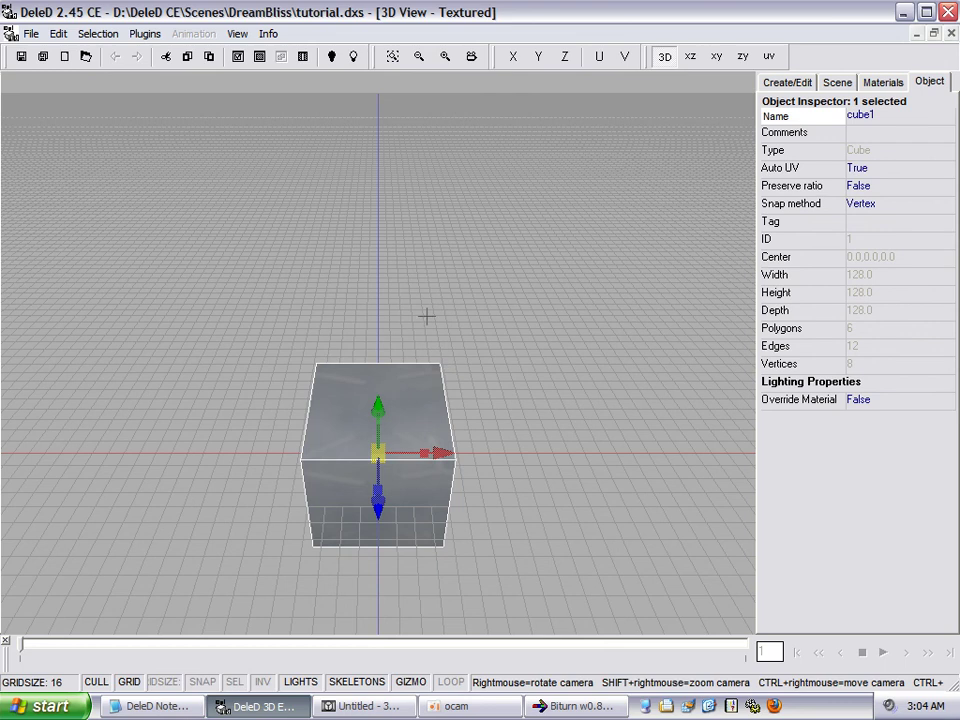
click(691, 58)
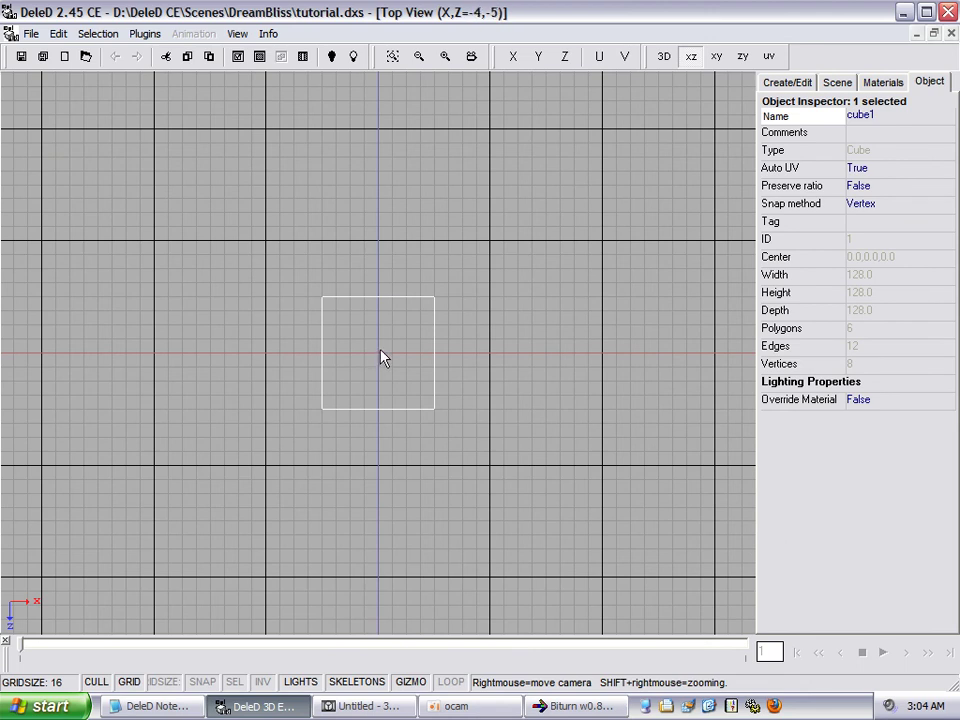
scroll(382, 358, up, 8)
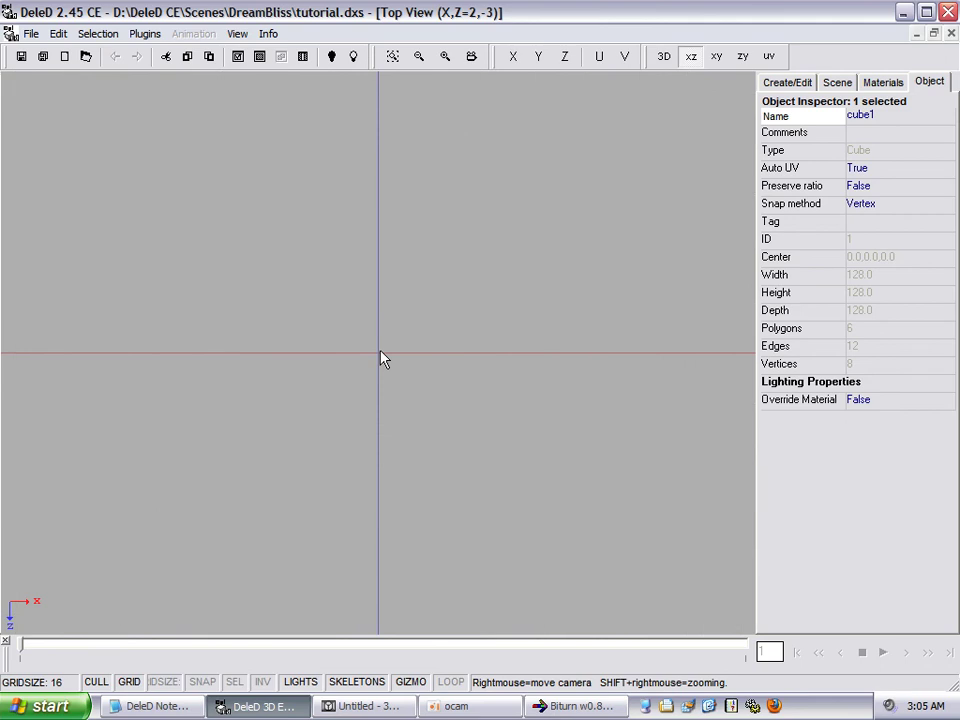
scroll(382, 357, down, 8)
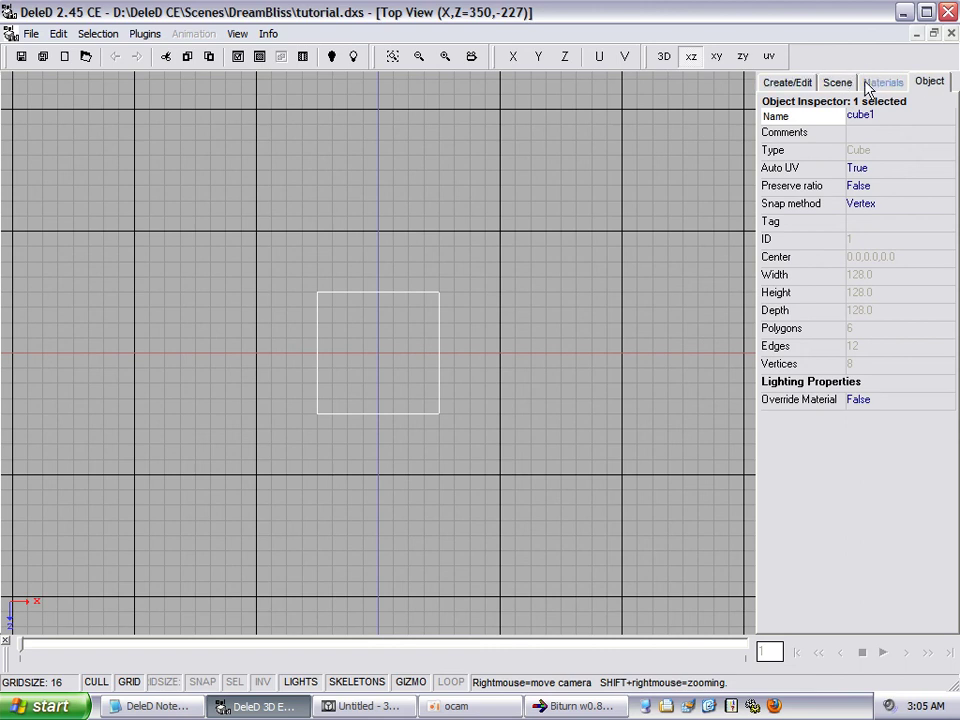
- In vertex edit mode, move the cube's upper-right corner outward in the top view and bring it back near its original corner
click(803, 84)
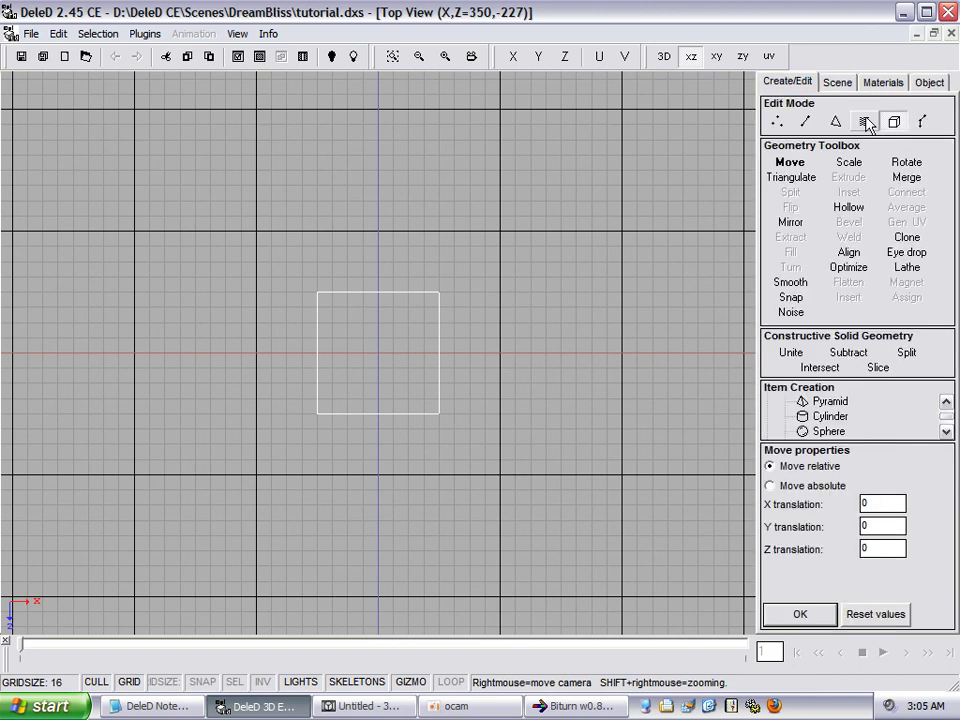
click(806, 122)
click(777, 122)
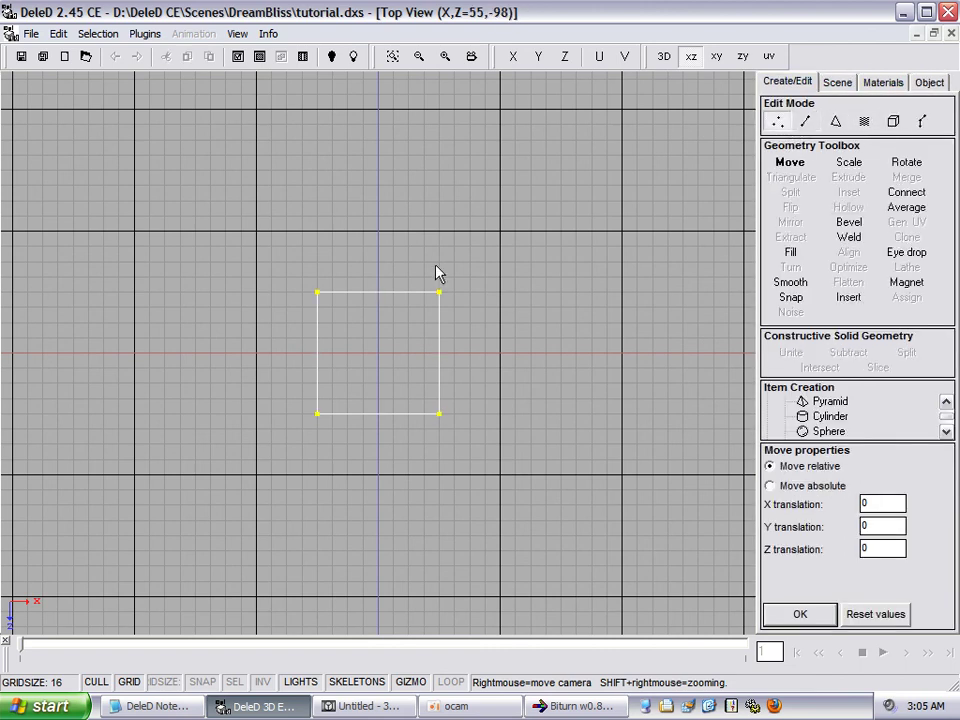
drag(441, 297, 437, 261)
drag(435, 258, 440, 292)
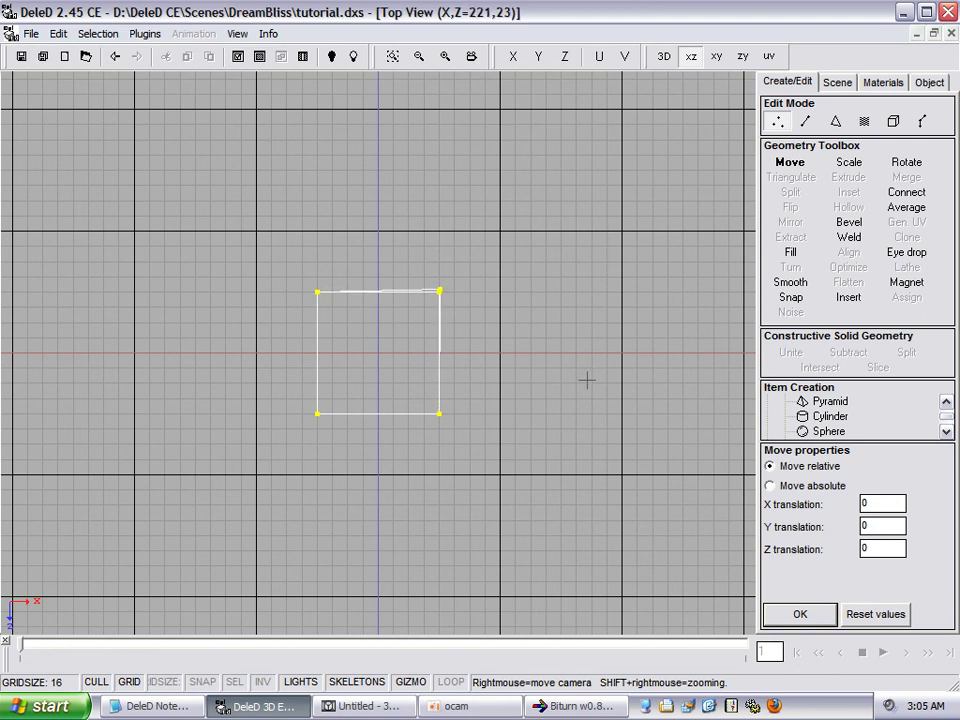